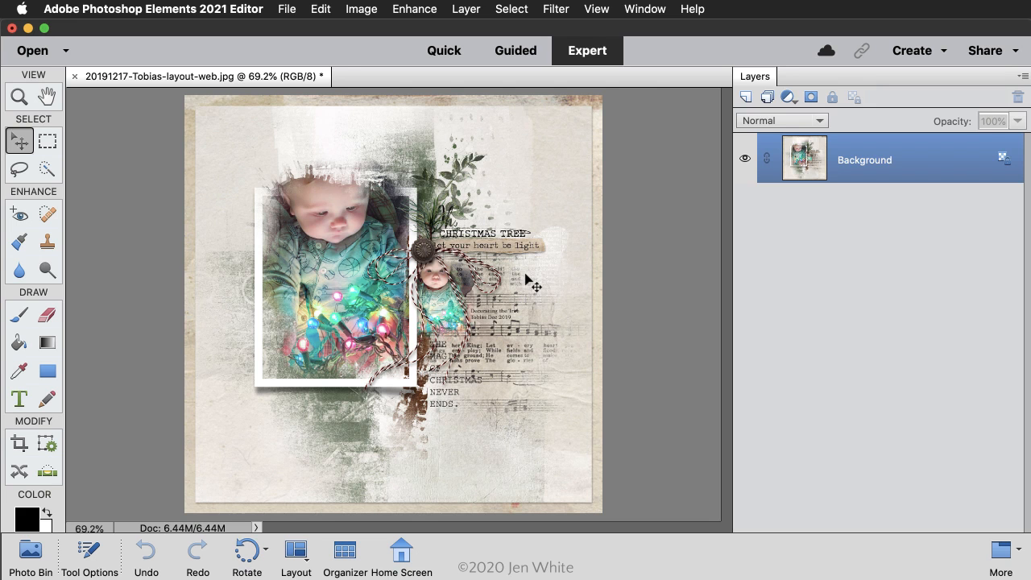
Step: Duplicate the Background layer and rename the copy Blink
key(super+j)
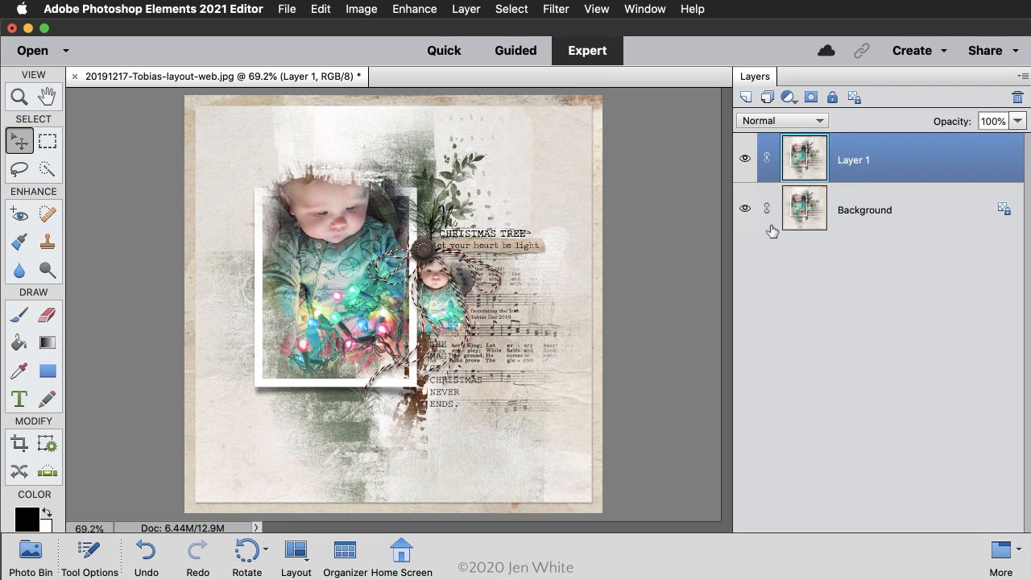
double_click(856, 161)
text(Blink)
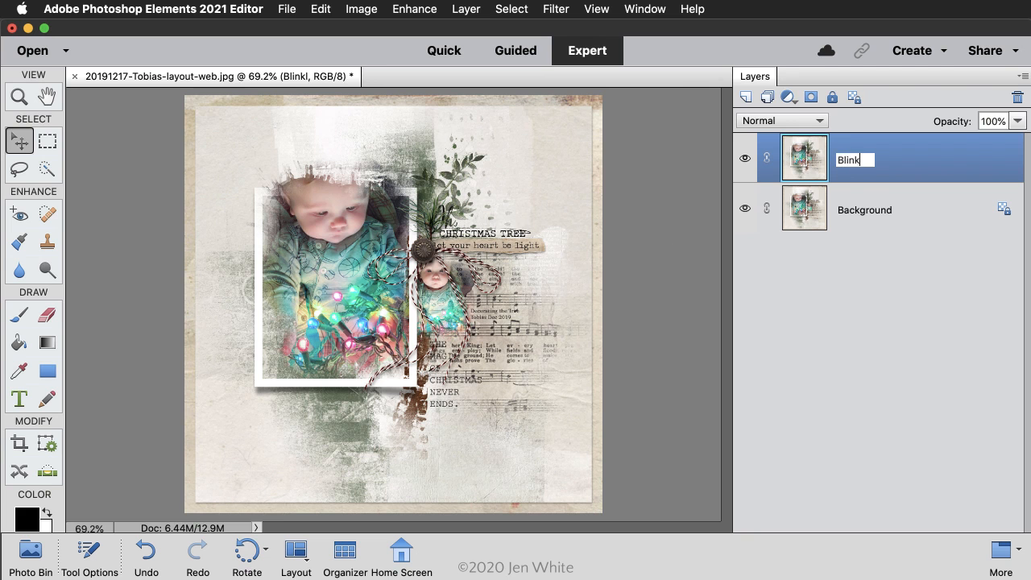
key(Return)
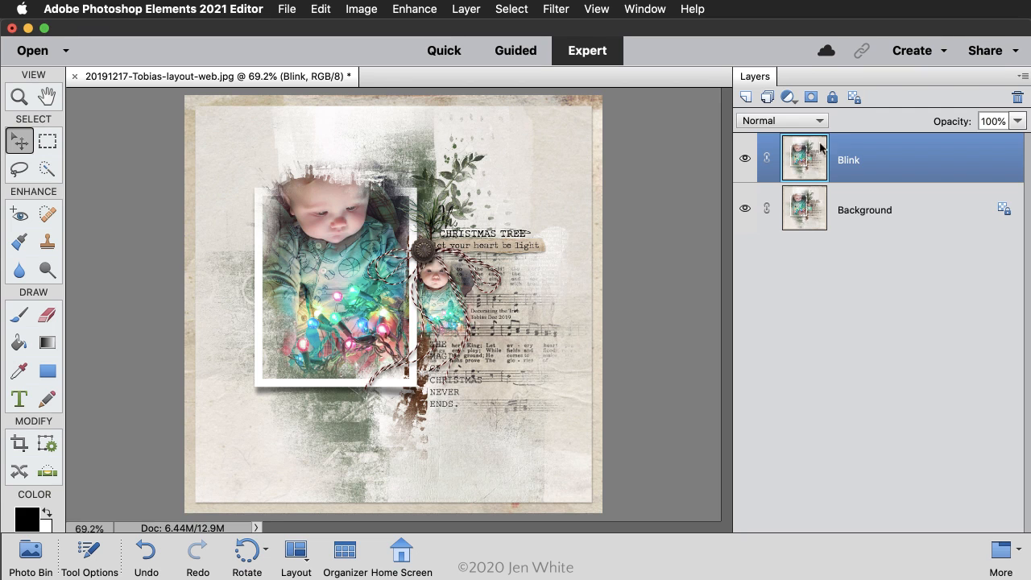
Step: Add a new blank layer above Blink and name it Contrast
click(747, 98)
double_click(859, 161)
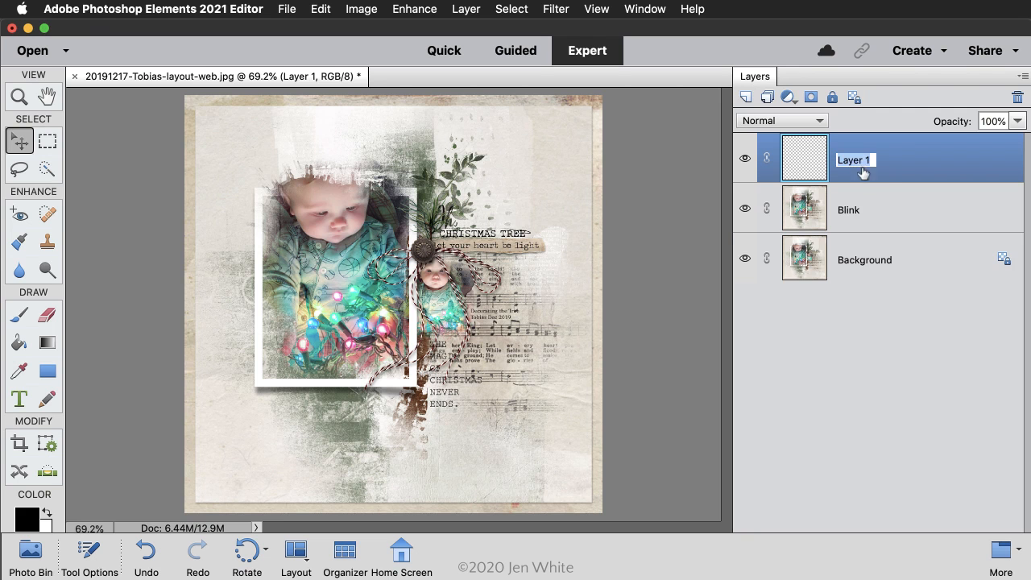
text(Contrast)
key(Return)
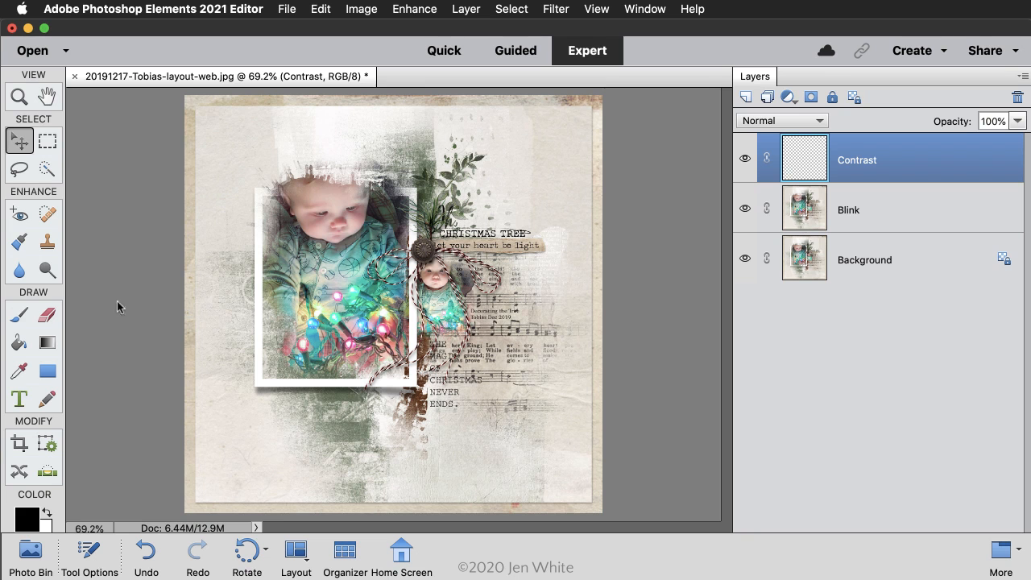
Step: Set up the Brush tool with the Soft Round 5 pixels brush from the Default Brushes set
click(18, 316)
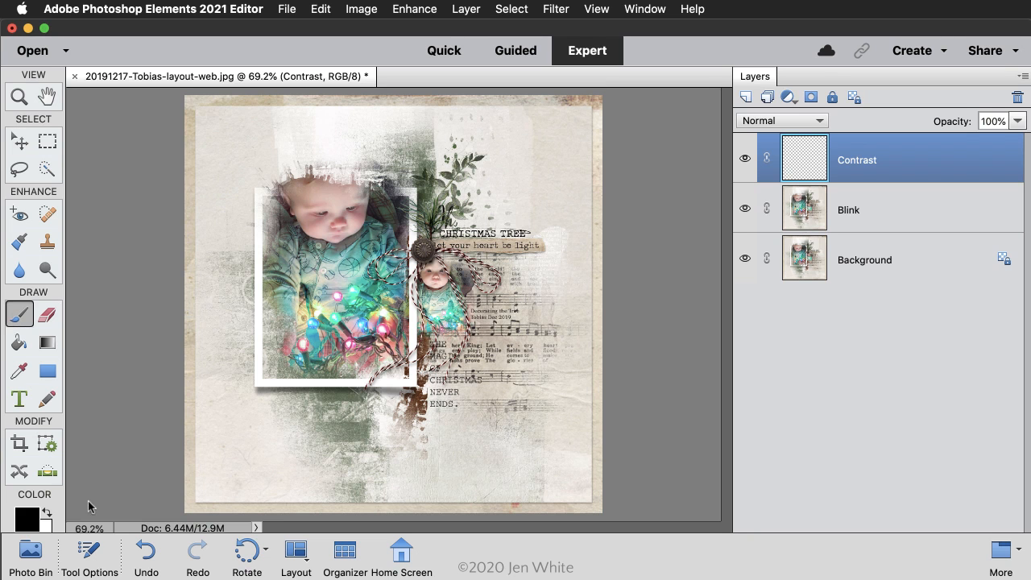
click(87, 552)
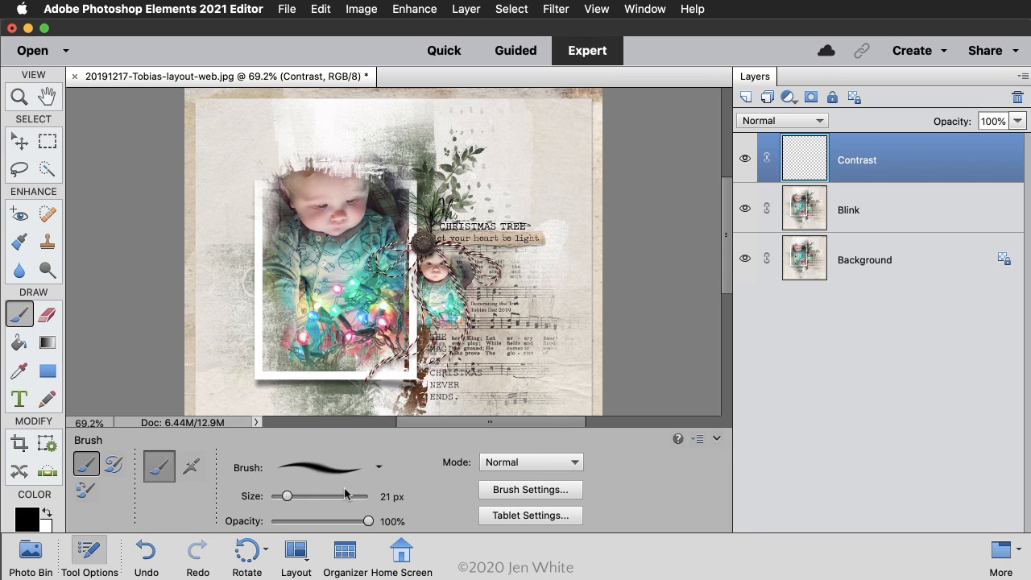
click(379, 470)
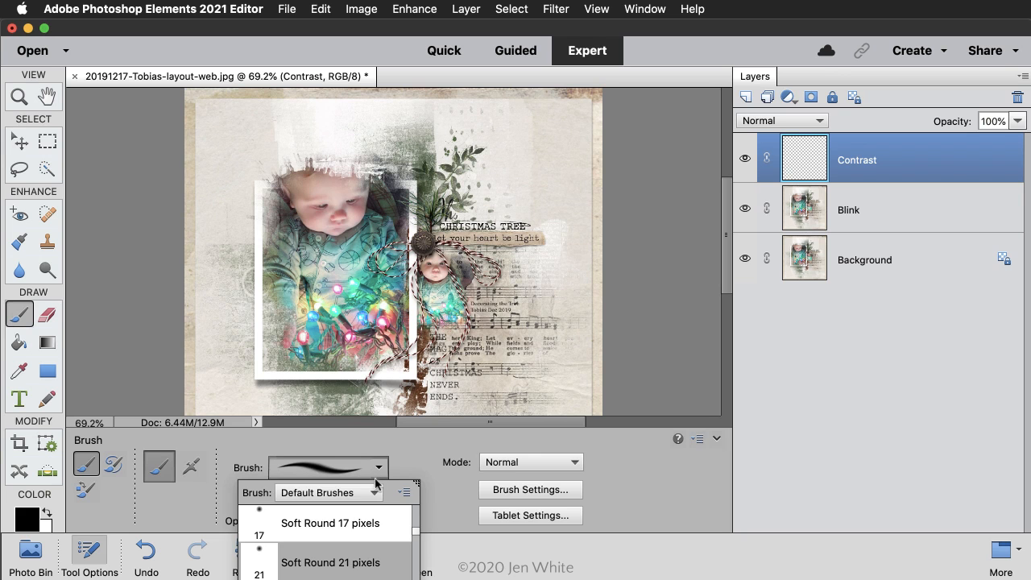
click(375, 494)
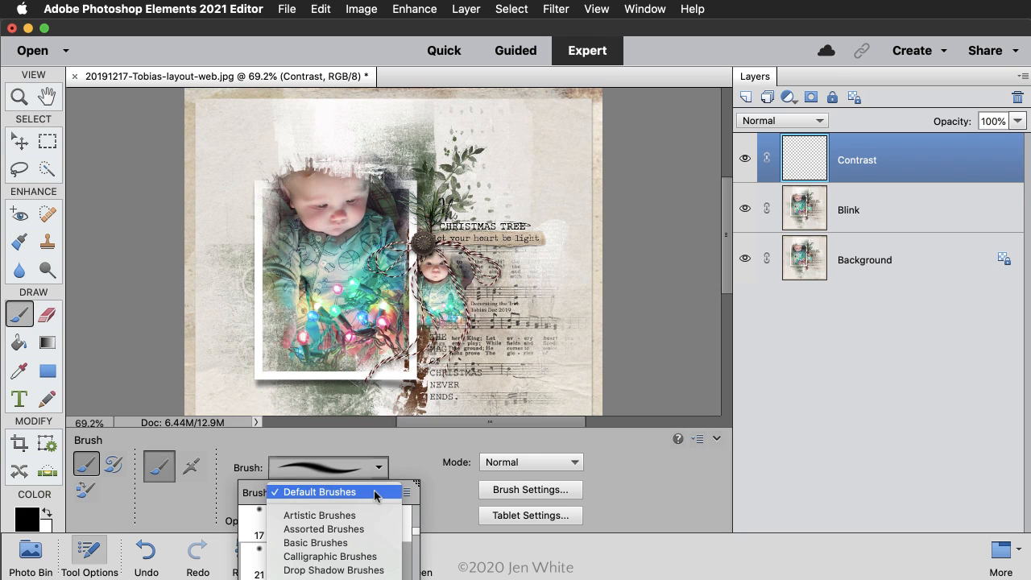
click(340, 494)
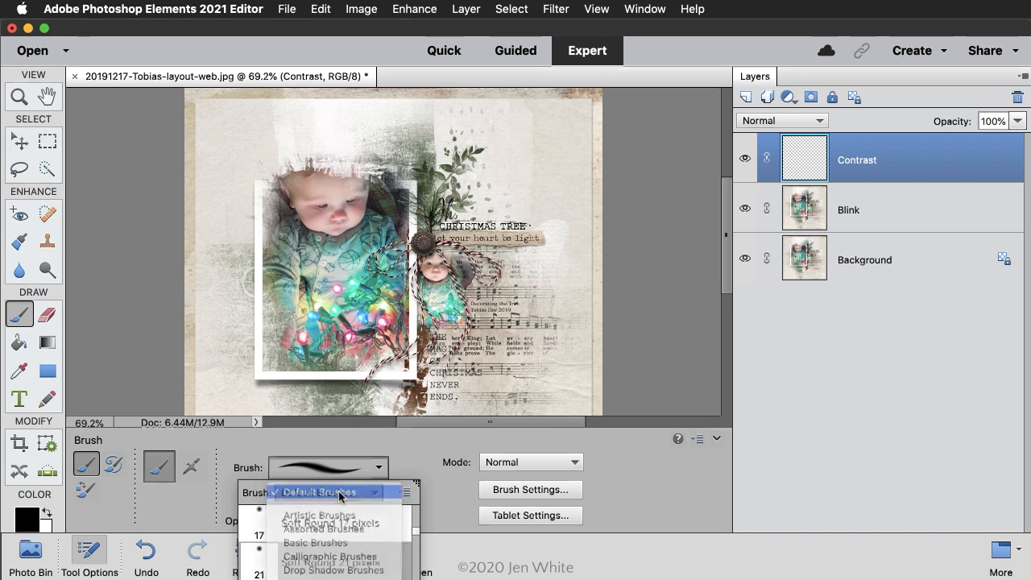
scroll(335, 540, down, 6)
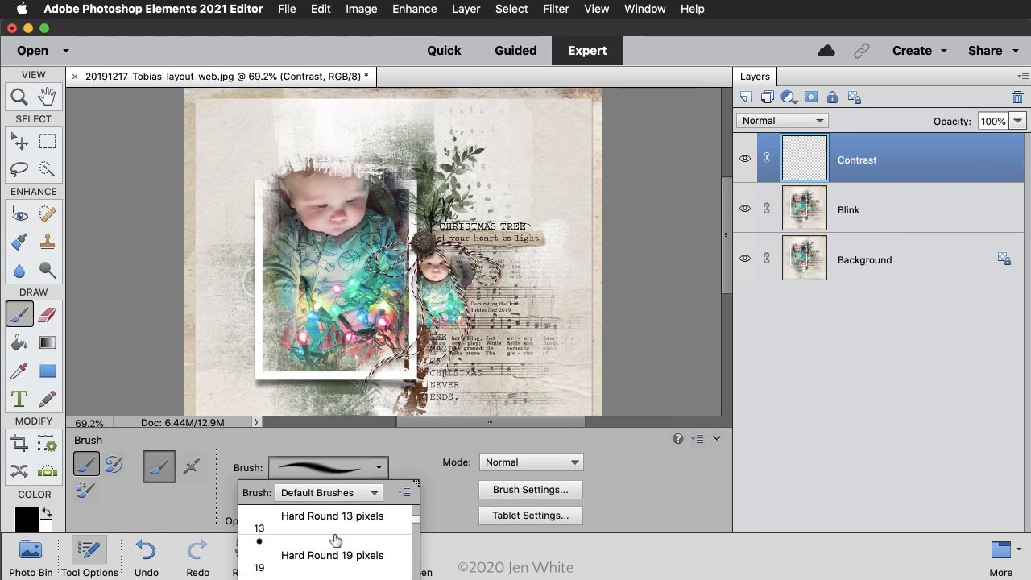
click(330, 539)
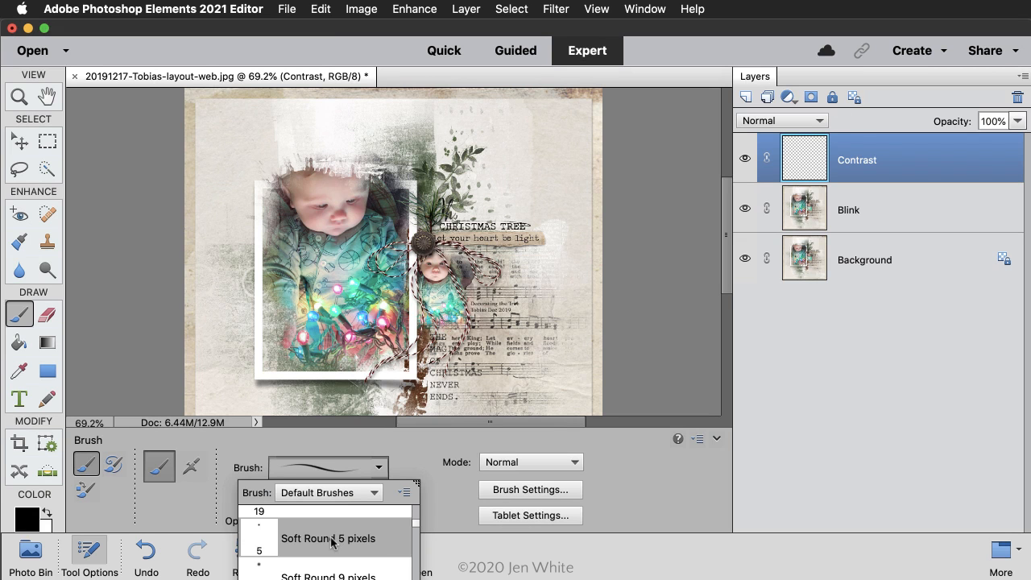
double_click(331, 541)
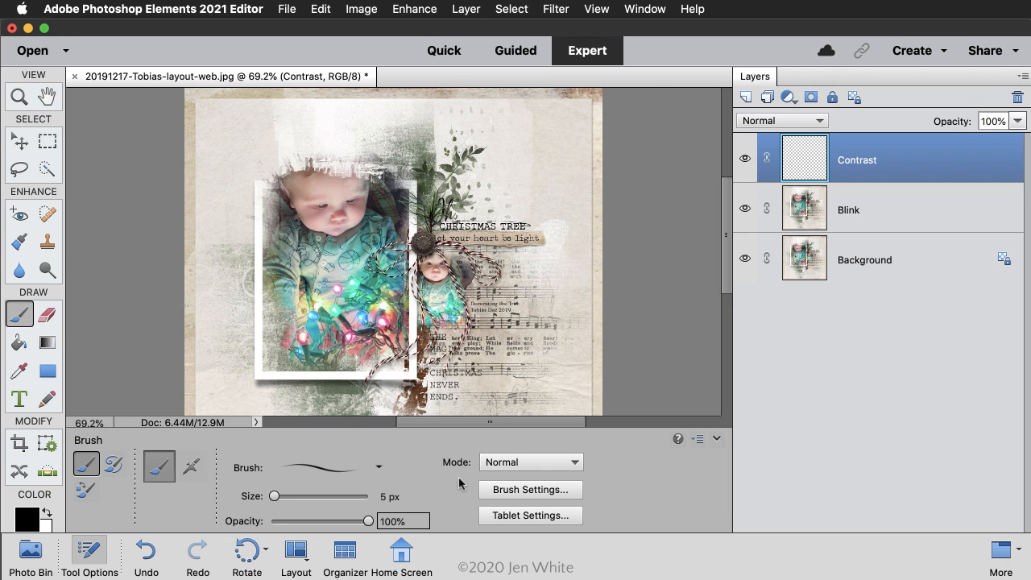
click(87, 554)
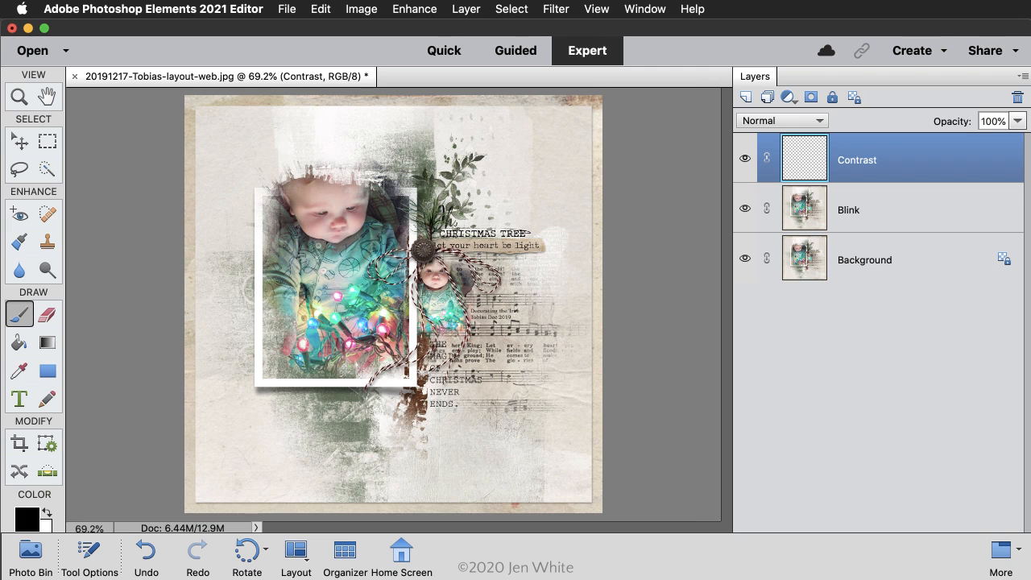
Step: Dab soft black paint over the centres of the four pink light bulbs in the large photo on the Contrast layer
key(super+equal)
key(super+equal)
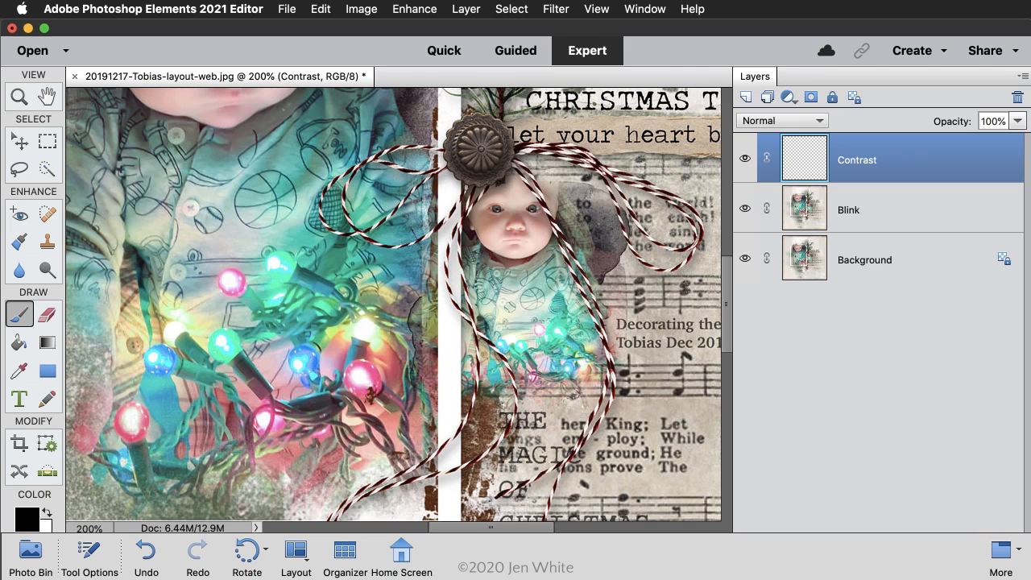
drag(249, 347, 388, 300)
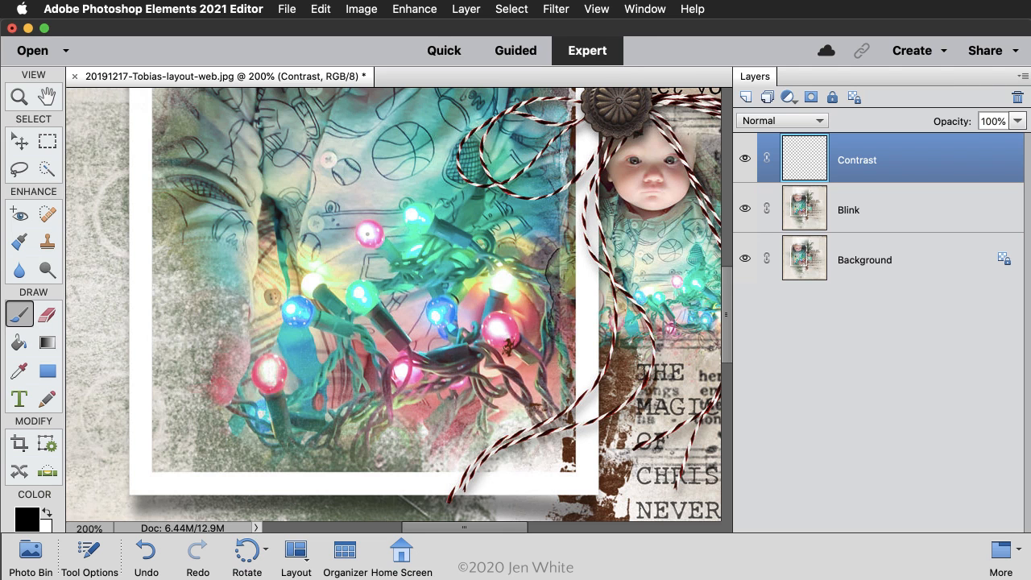
drag(368, 233, 367, 233)
drag(367, 233, 369, 233)
click(369, 234)
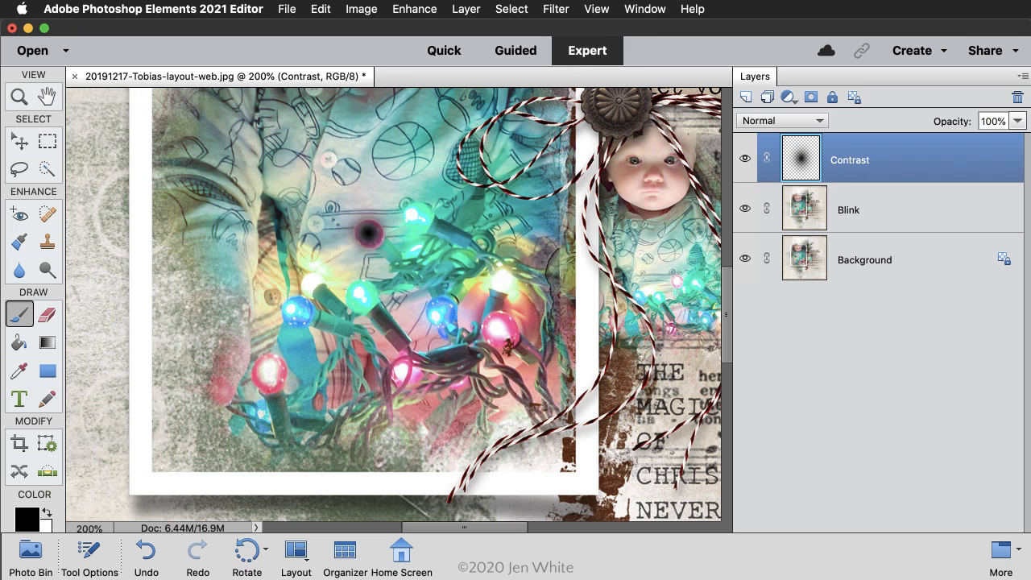
click(271, 371)
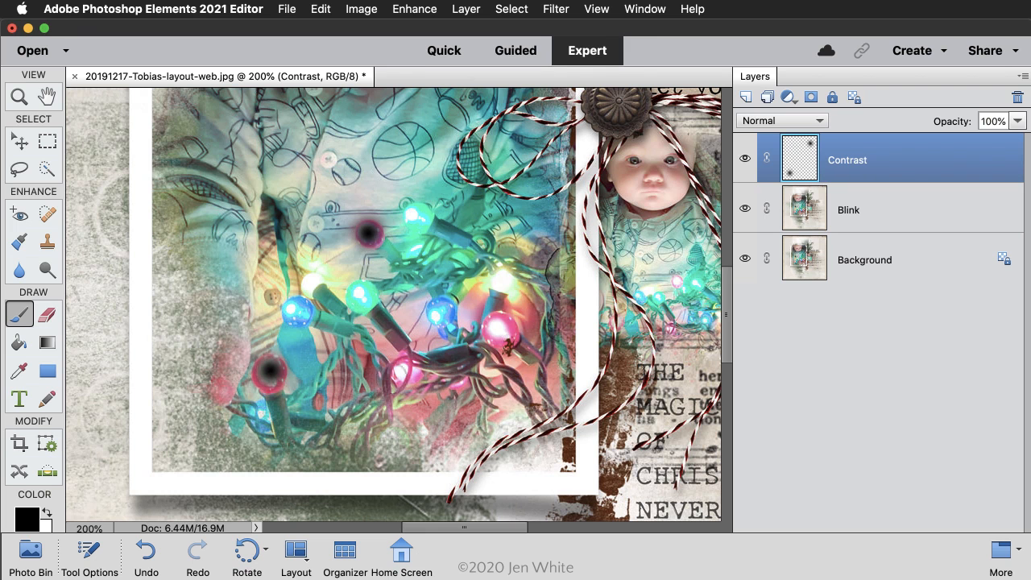
click(403, 371)
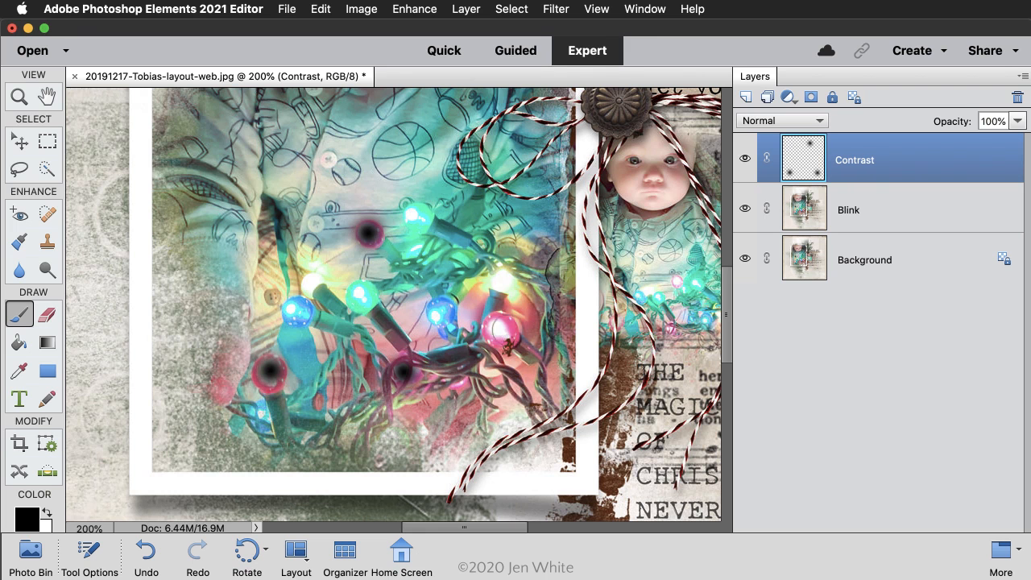
click(499, 329)
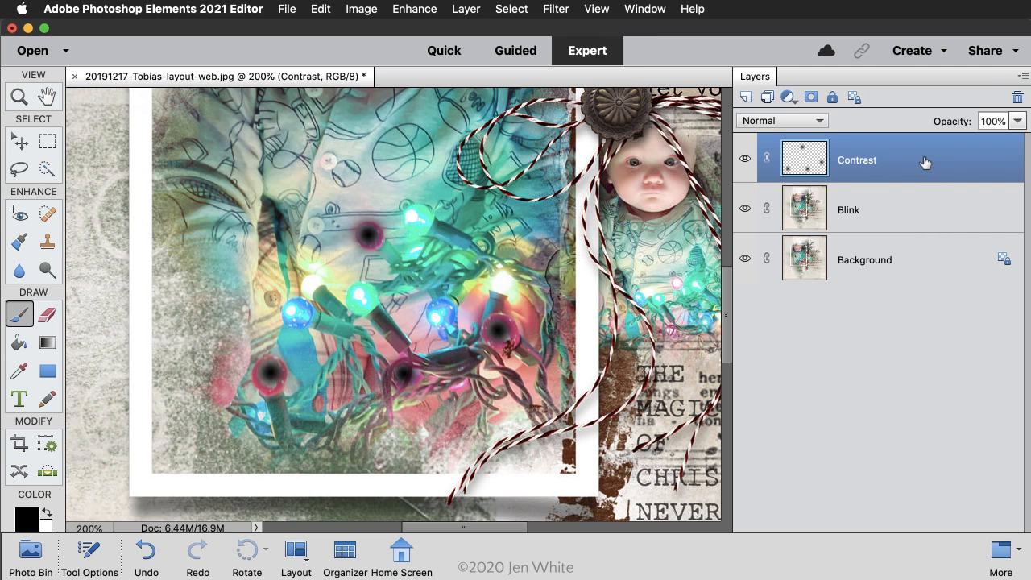
Step: Change the Contrast layer's blend mode to Overlay, compare with it hidden and shown, and merge it into the Blink layer below
click(819, 122)
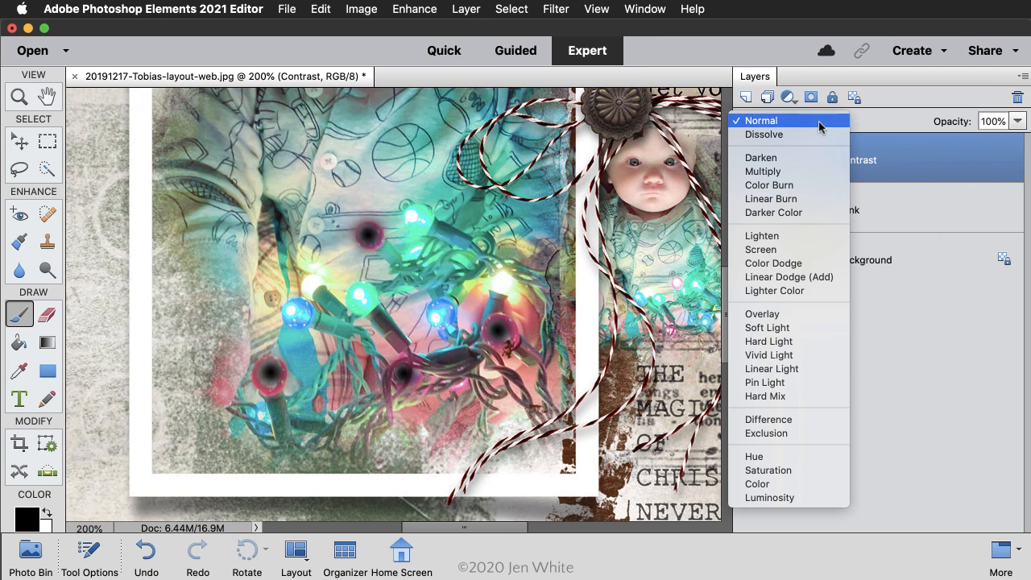
click(783, 316)
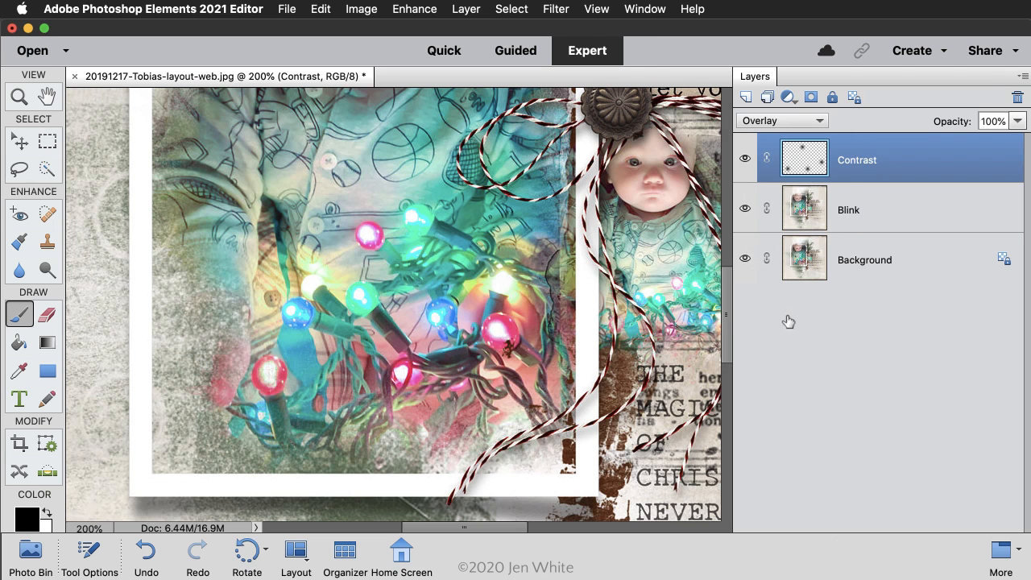
click(745, 160)
click(745, 161)
click(745, 160)
click(745, 160)
key(super+z)
key(super+e)
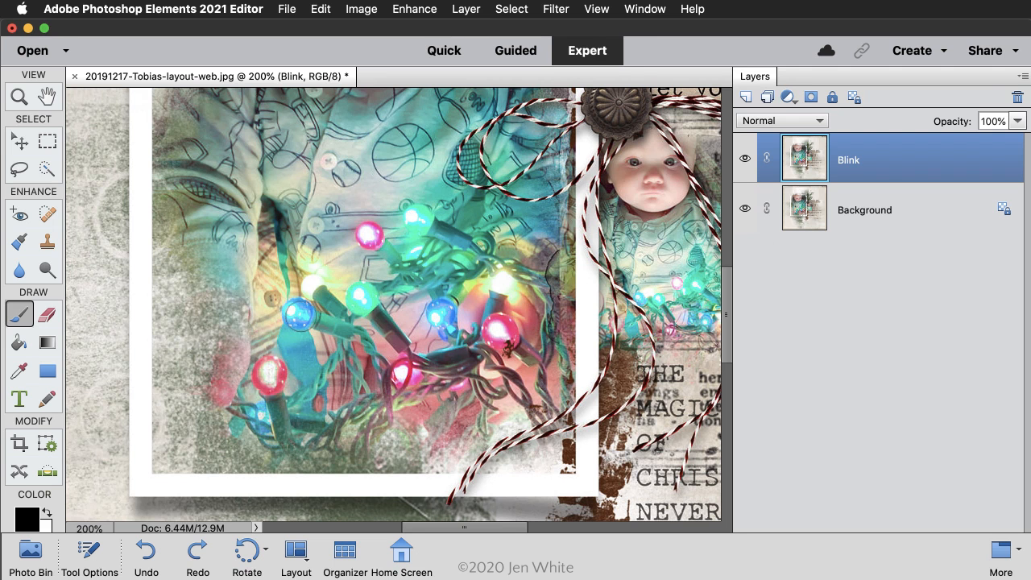
Step: Duplicate the Background layer, move the copy to the top of the layer stack and rename it Blink
click(917, 218)
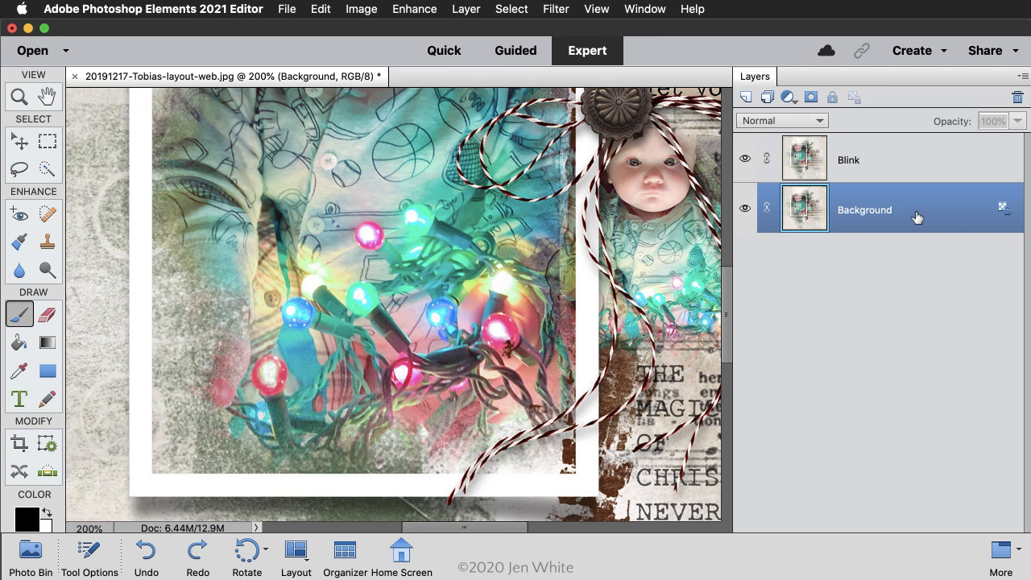
key(super+j)
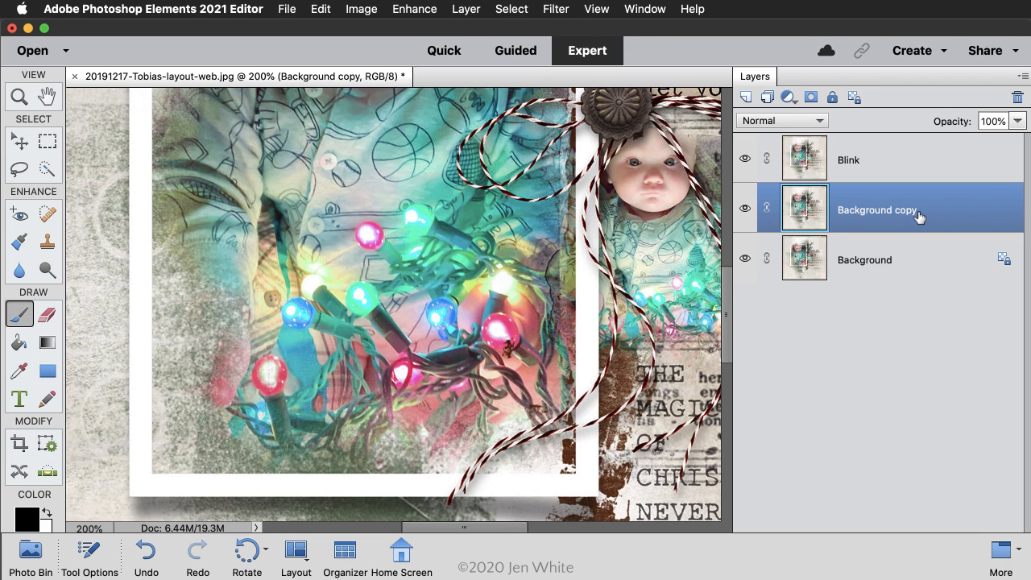
drag(919, 212, 926, 156)
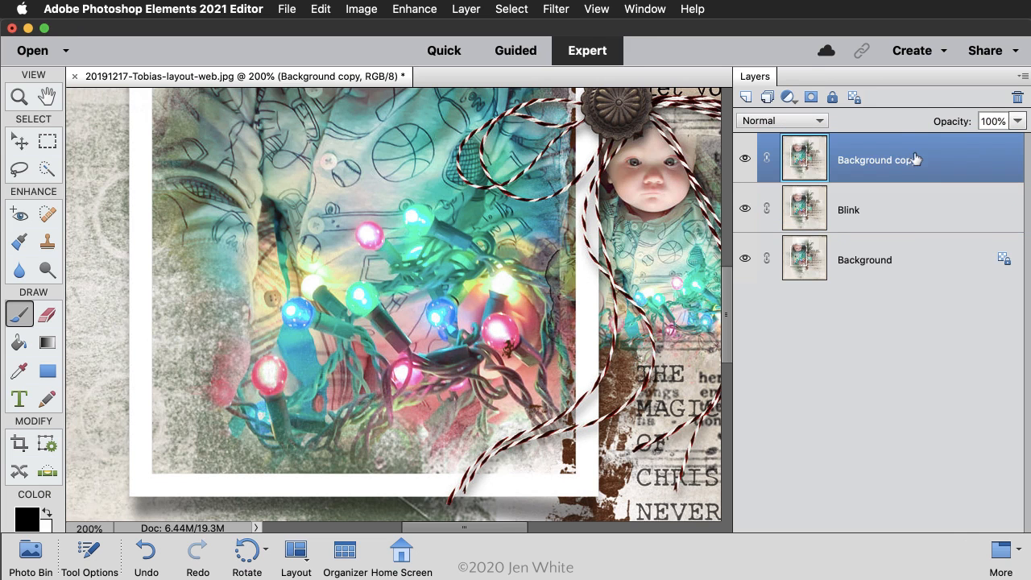
double_click(890, 160)
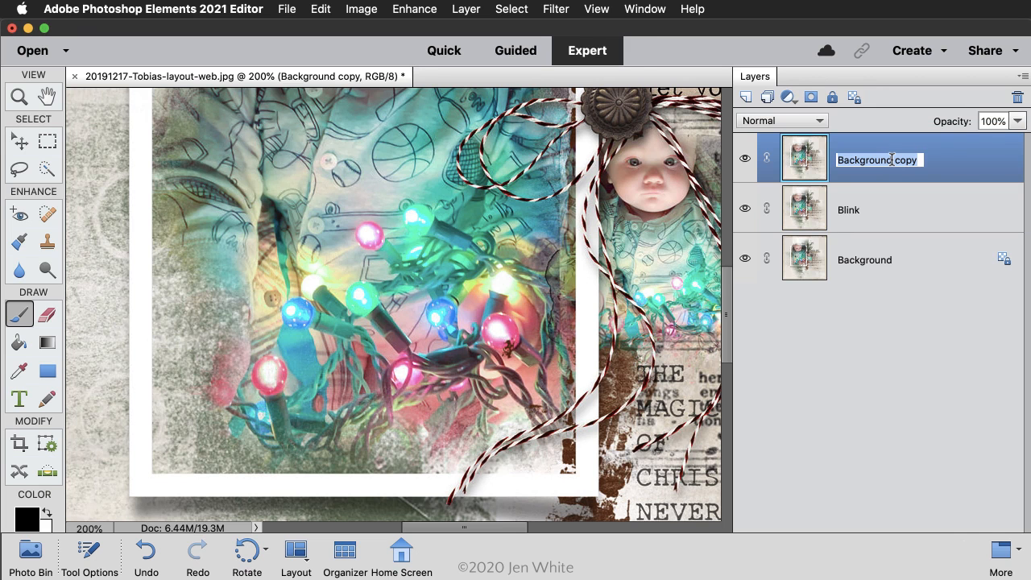
text(Blink)
key(Return)
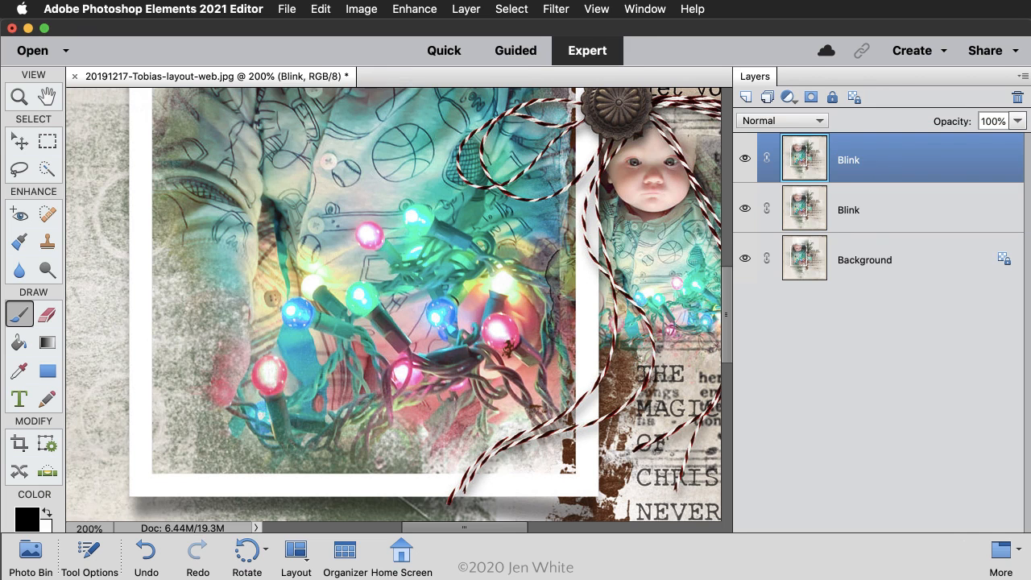
Step: Create a new blank layer named Contrast above the upper Blink layer
click(746, 97)
double_click(856, 160)
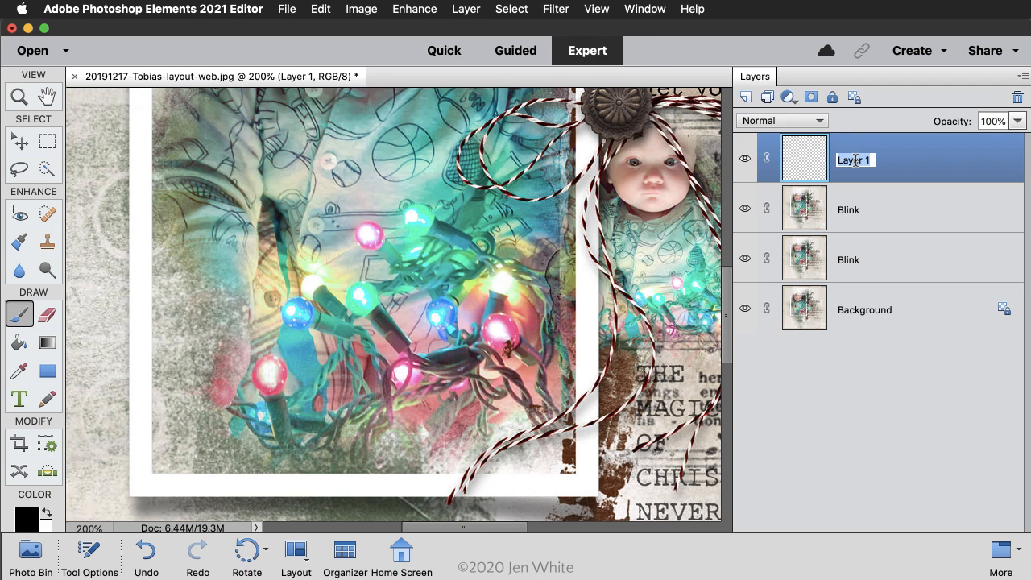
text(Contrast)
key(Return)
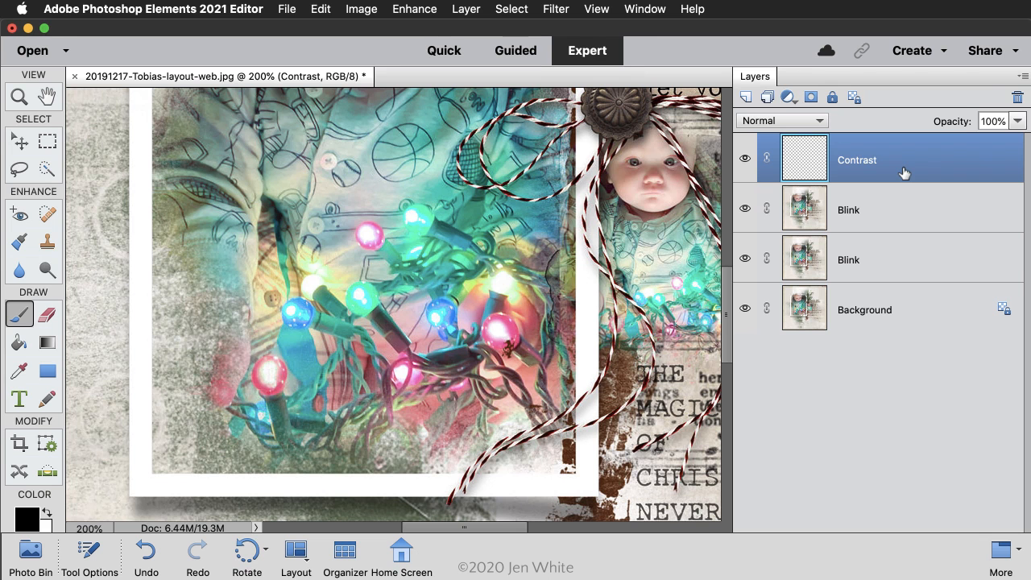
Step: Dab soft black paint over the centres of the two blue light bulbs in the large photo
click(12, 319)
click(295, 313)
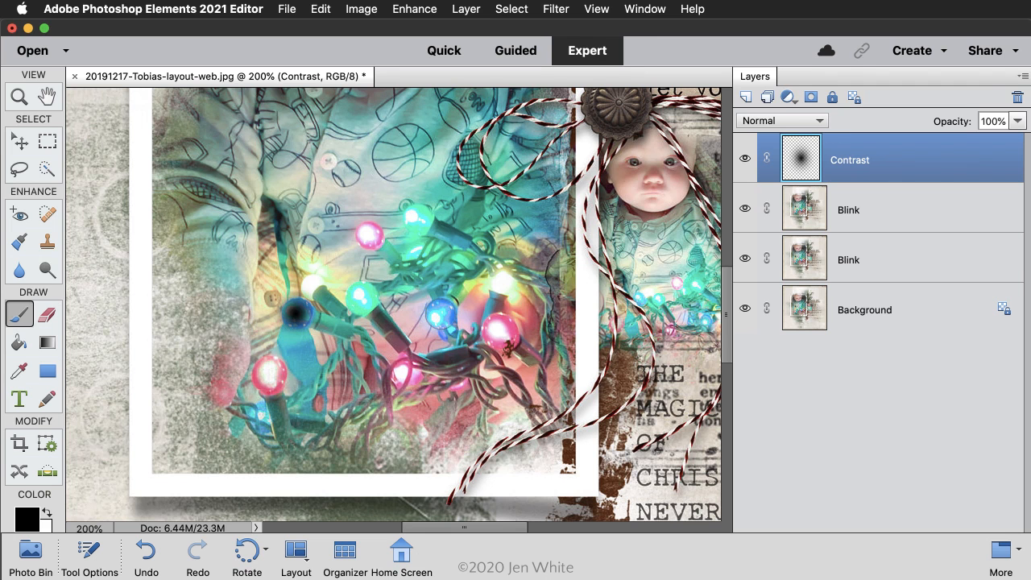
click(440, 314)
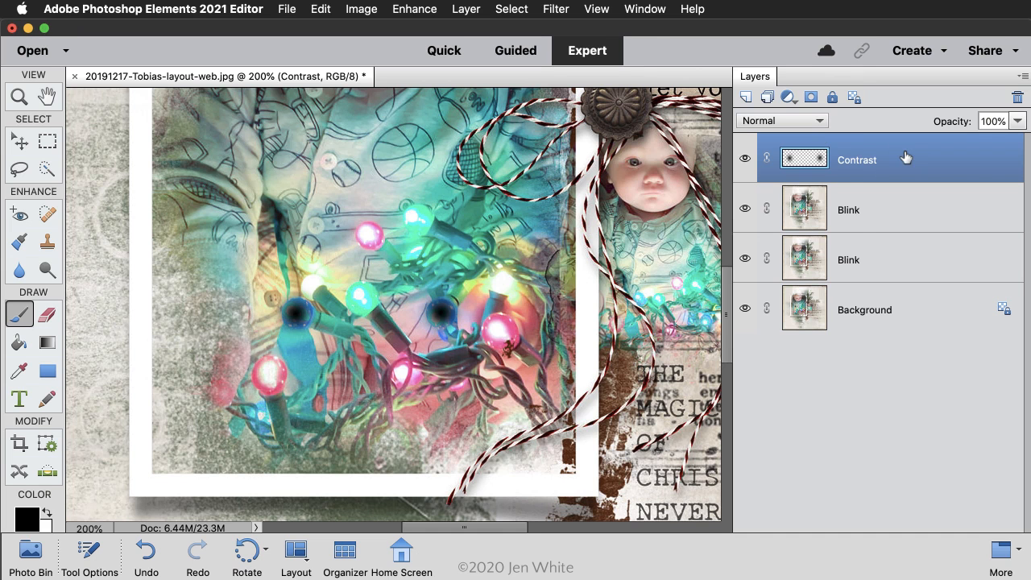
Step: Apply the Overlay blend mode to the Contrast layer over the blue bulbs and merge it into the upper Blink layer
click(811, 120)
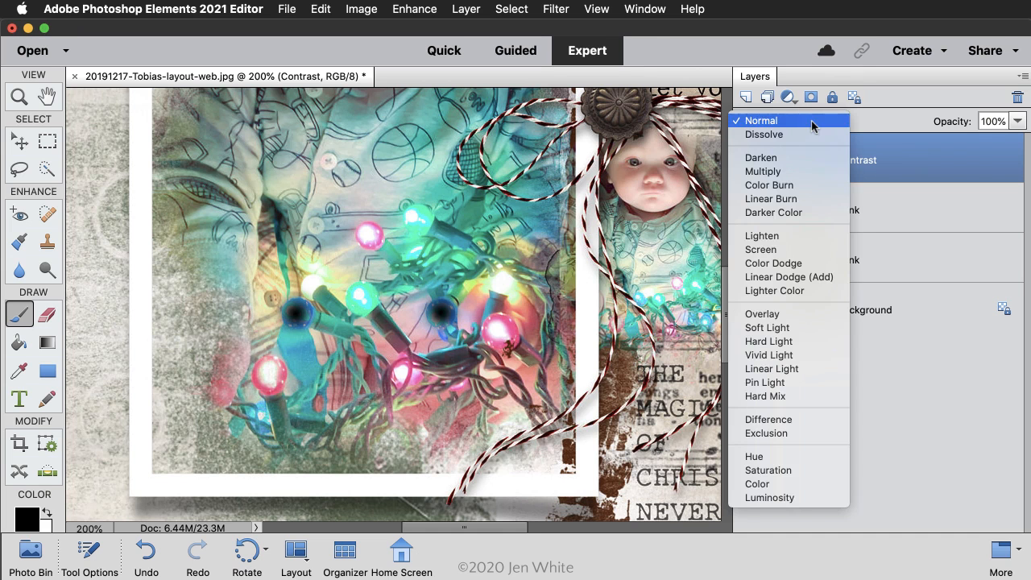
click(795, 316)
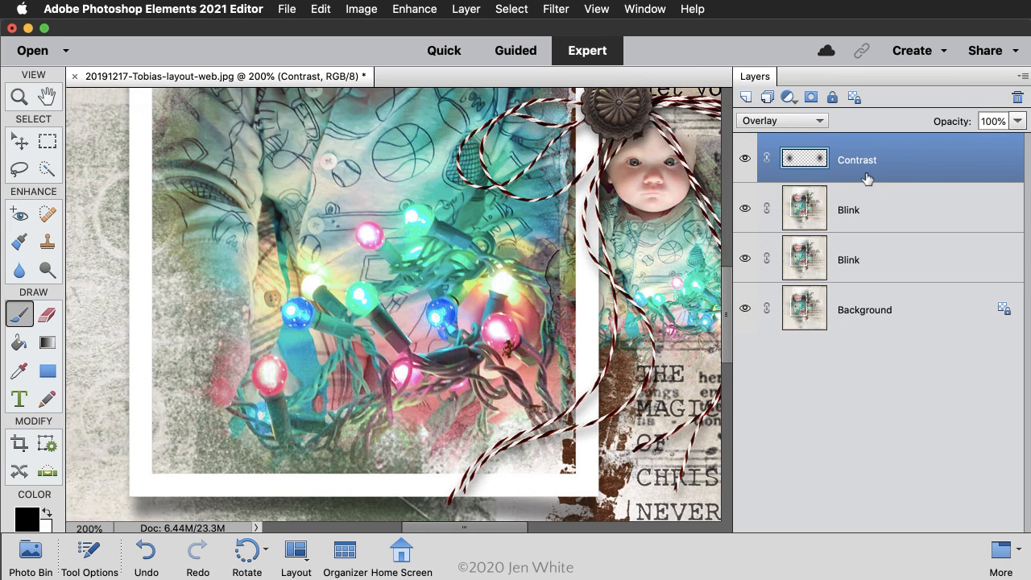
key(Delete)
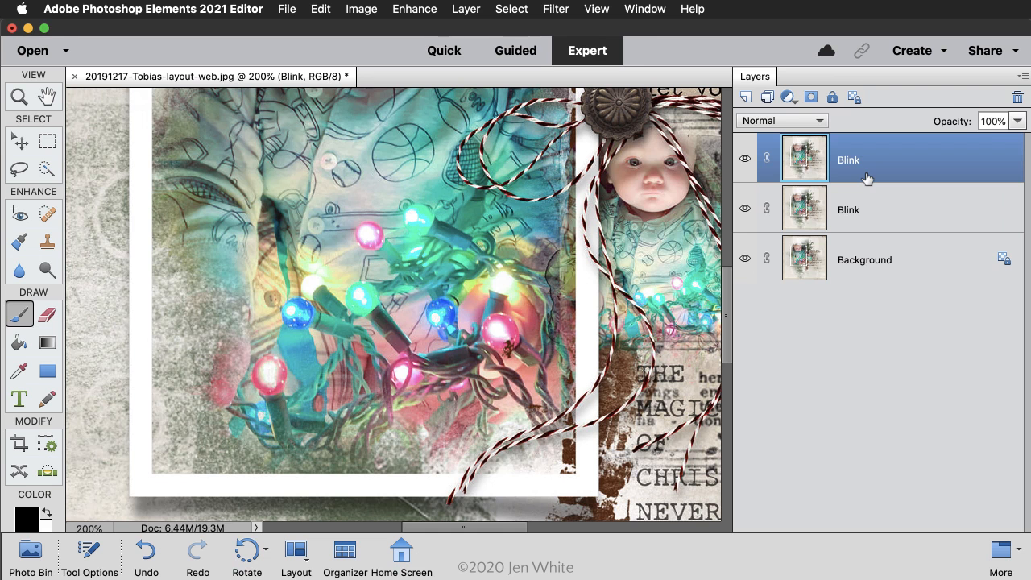
Step: Compare the blue bulbs with the upper Blink layer hidden and shown, and view the whole layout
click(746, 160)
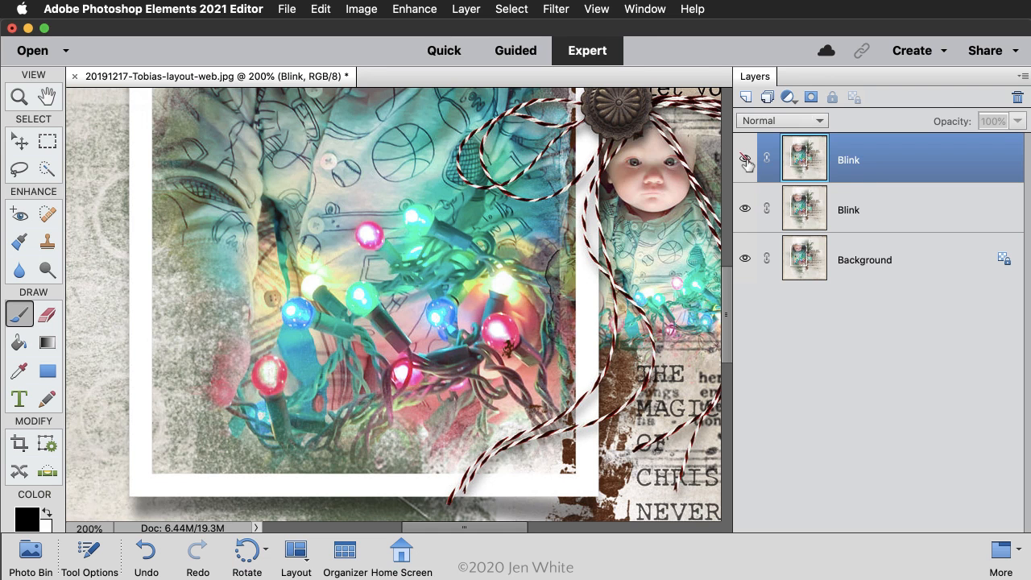
click(746, 160)
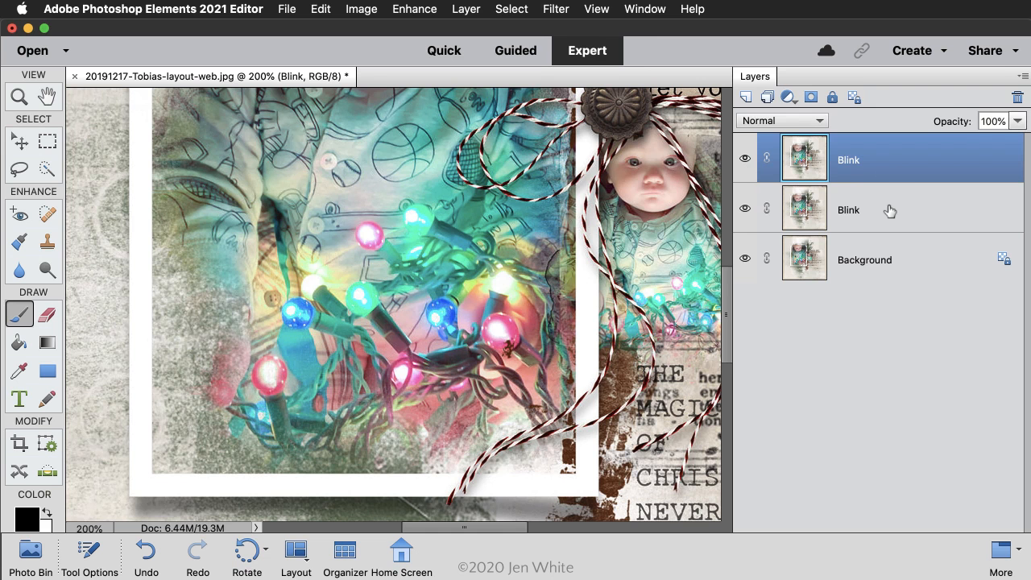
key(super+0)
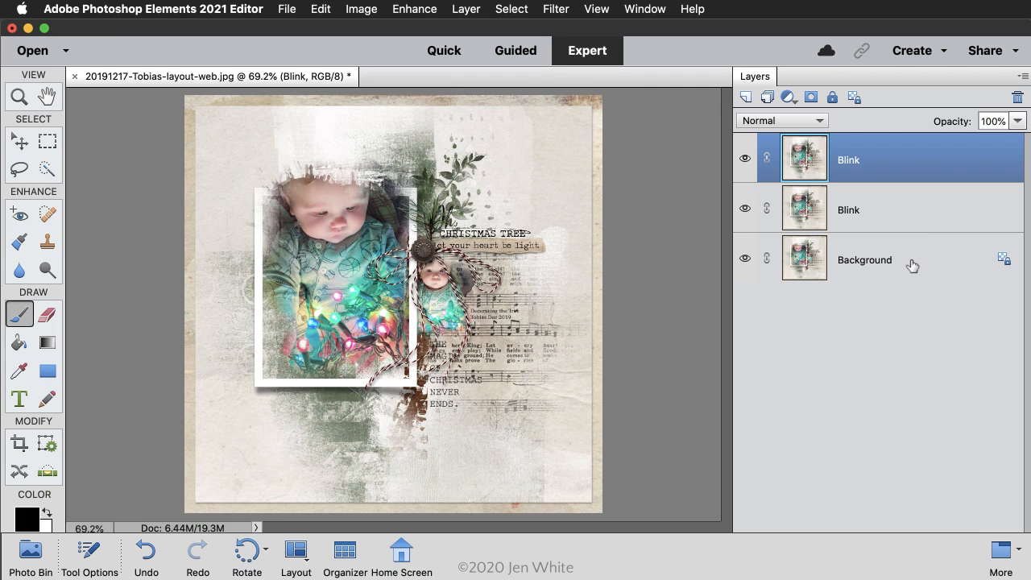
Step: Start a Save for Web export with the GIF 128 Dithered preset and turn on Animate
key(super+alt+shift+s)
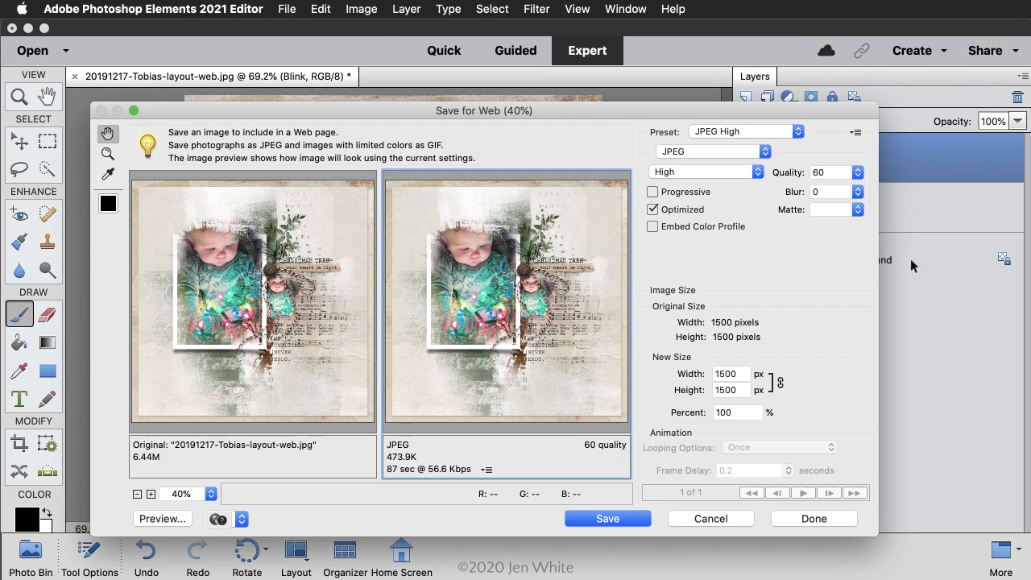
click(778, 133)
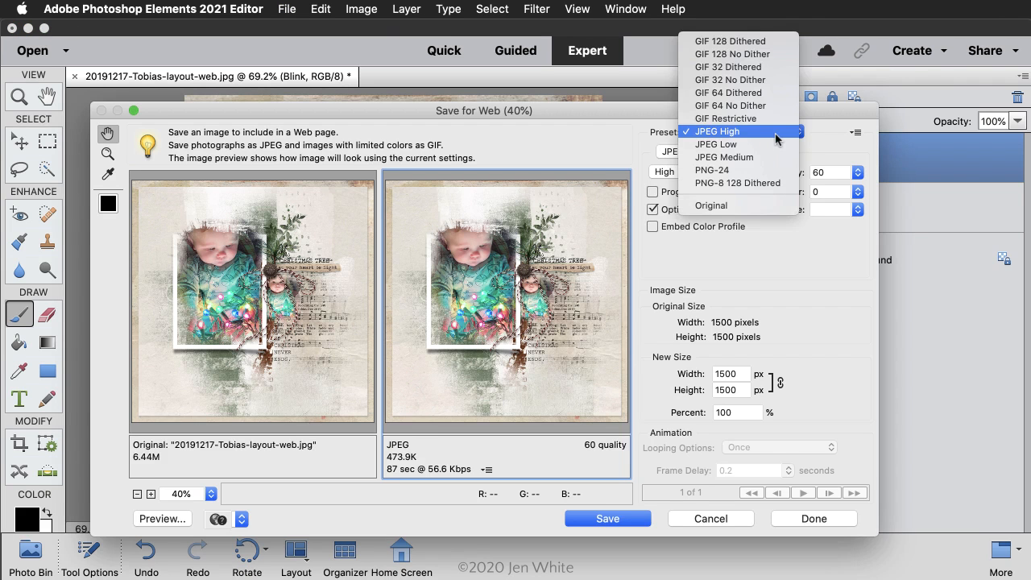
click(764, 46)
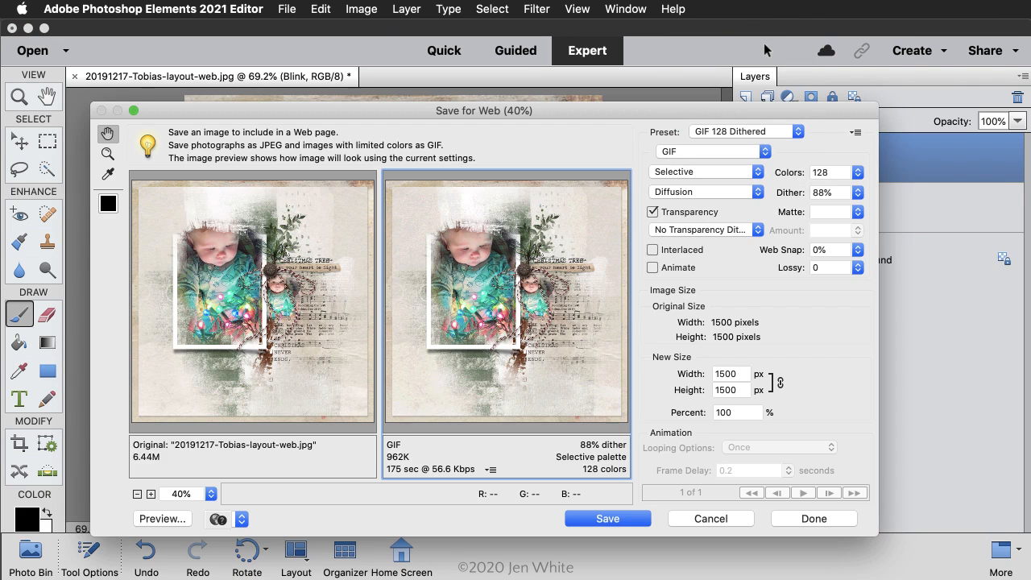
click(653, 268)
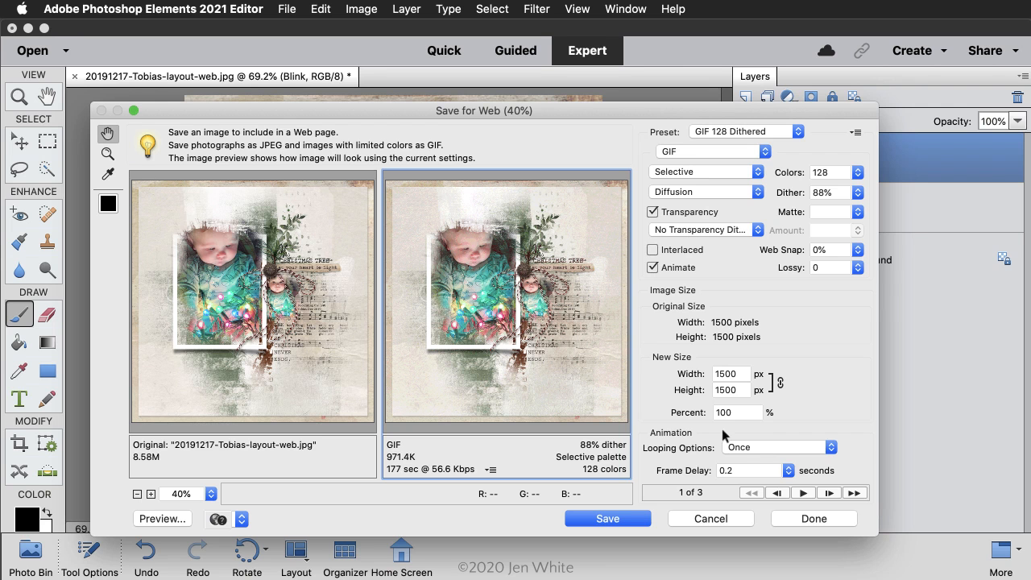
Step: Set the GIF animation to loop Forever with a frame delay of 0.5 seconds
click(739, 456)
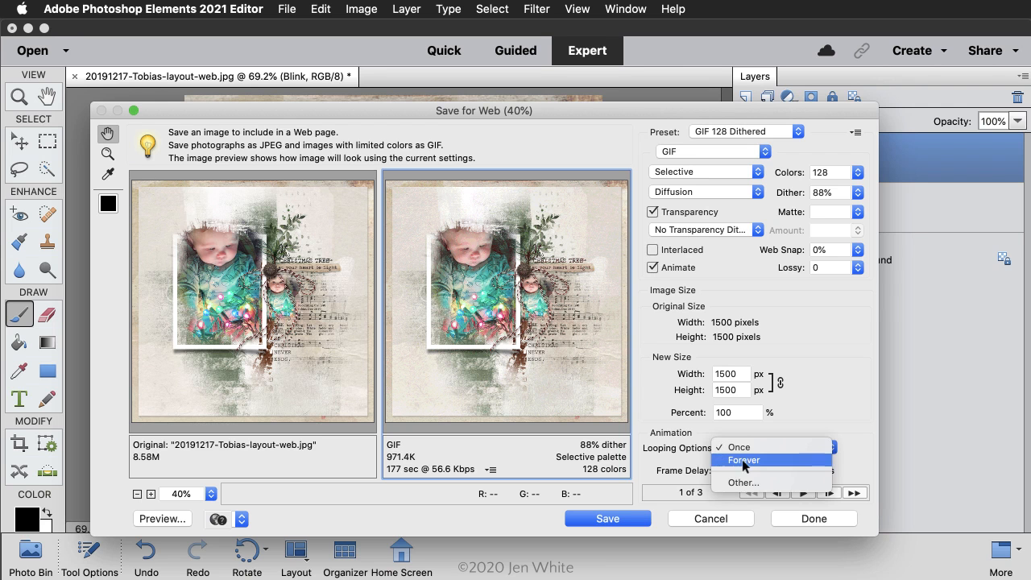
click(743, 459)
drag(738, 470, 711, 471)
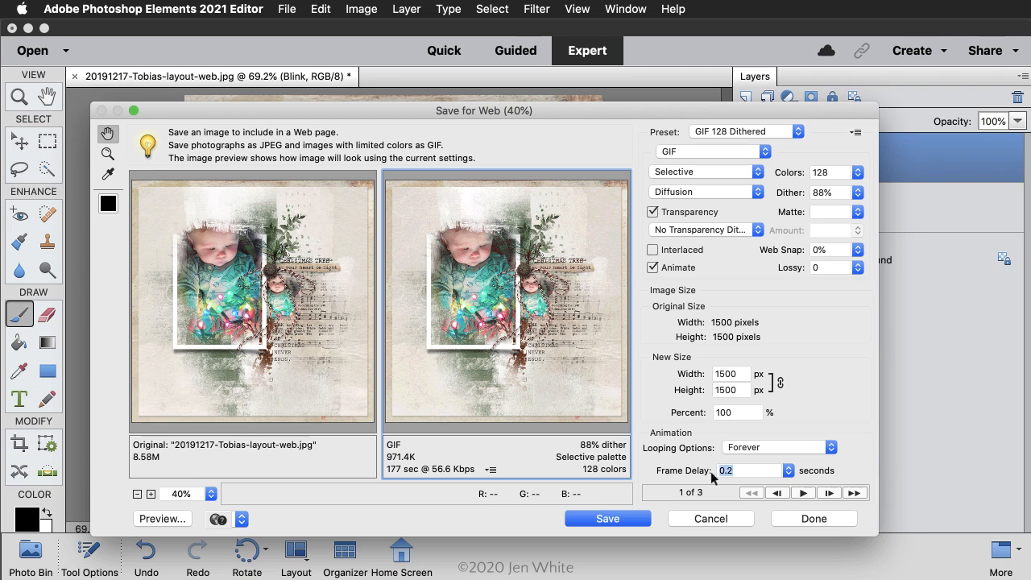
text(.5)
key(Tab)
Step: Play the animation preview and save the animated GIF to the Desktop under the suggested file name
click(803, 494)
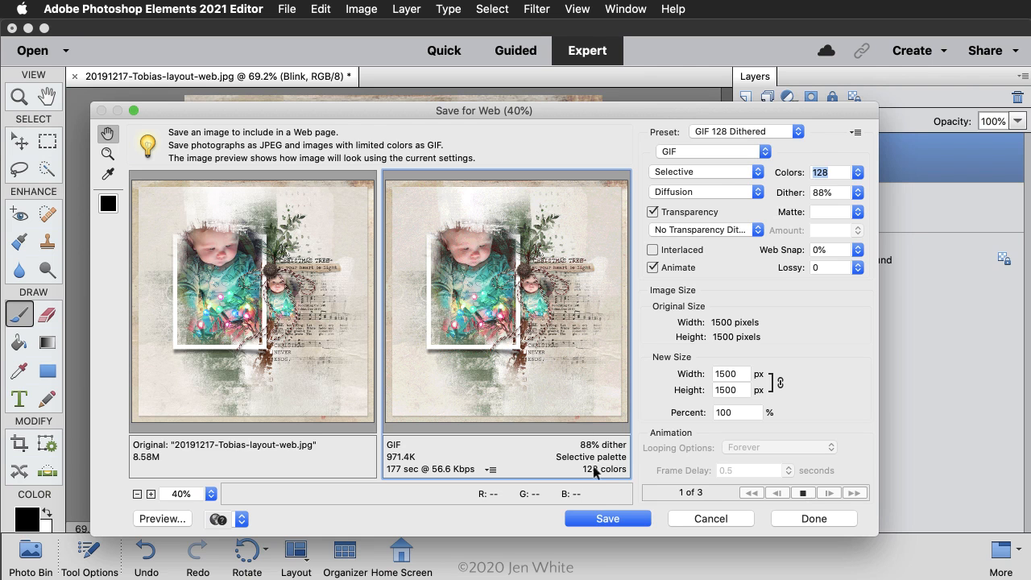
click(606, 521)
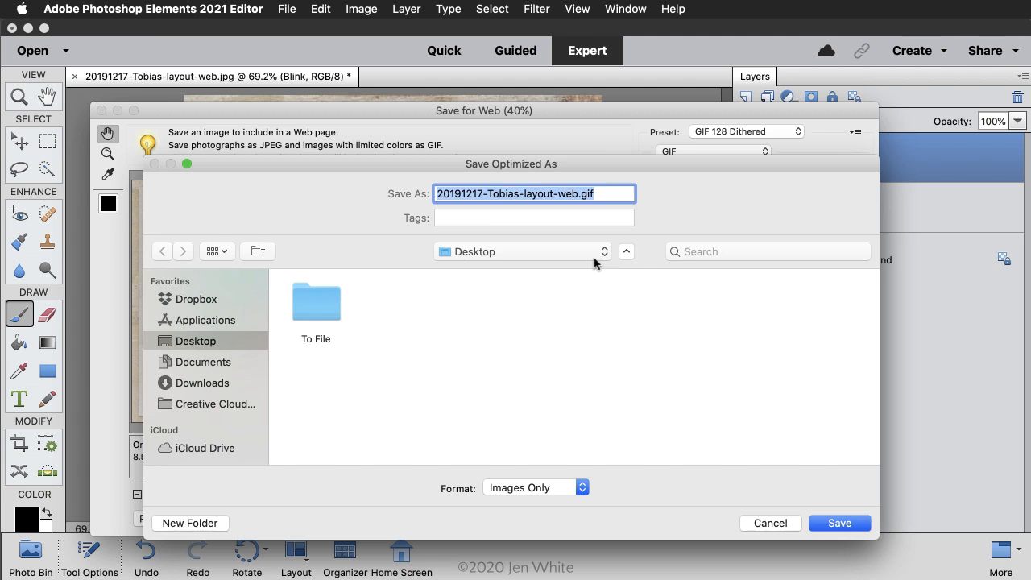
click(840, 524)
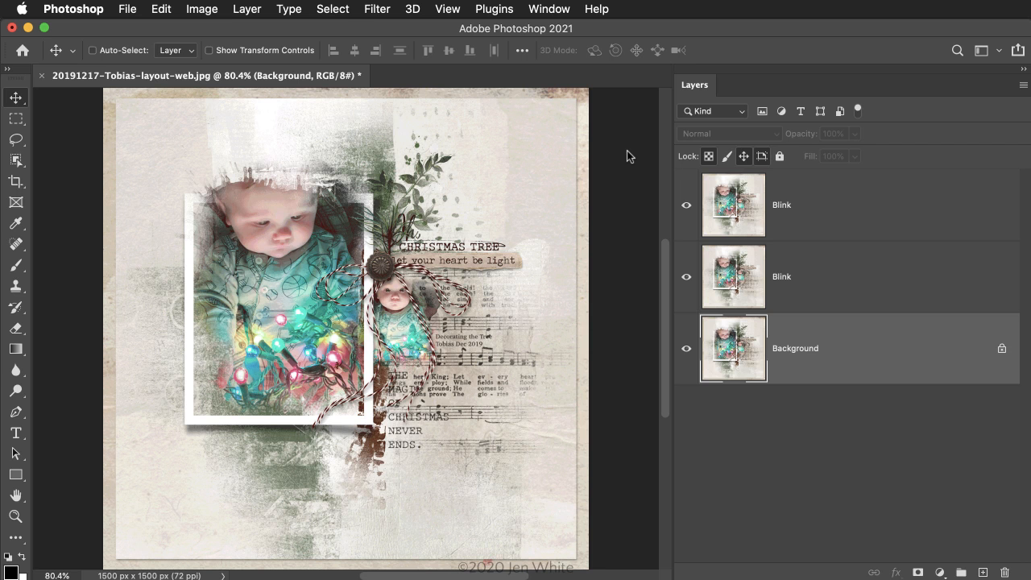
Step: In Adobe Photoshop, convert the layout's Background into a regular layer, keeping the name Layer 0
right_click(878, 344)
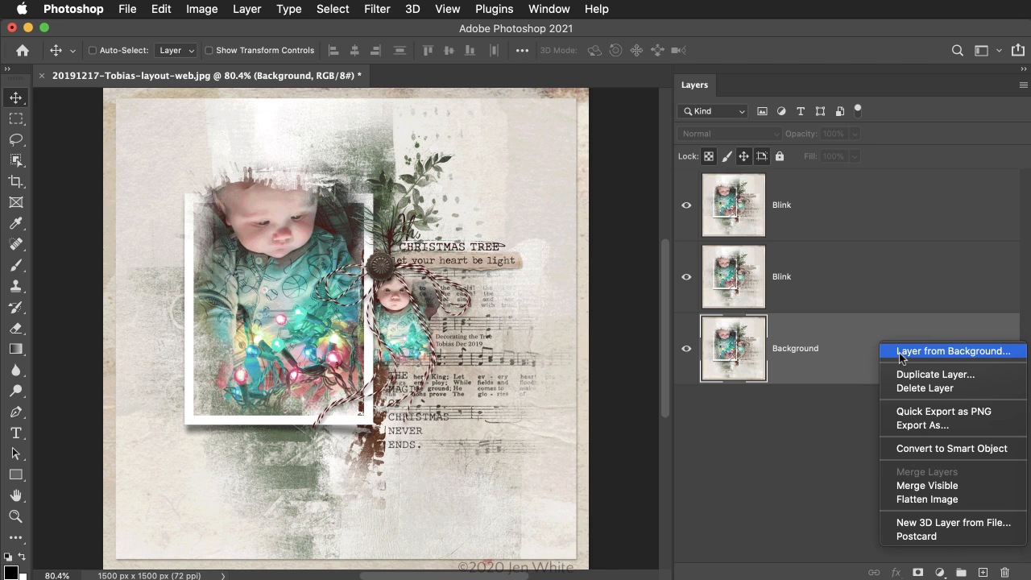
click(900, 353)
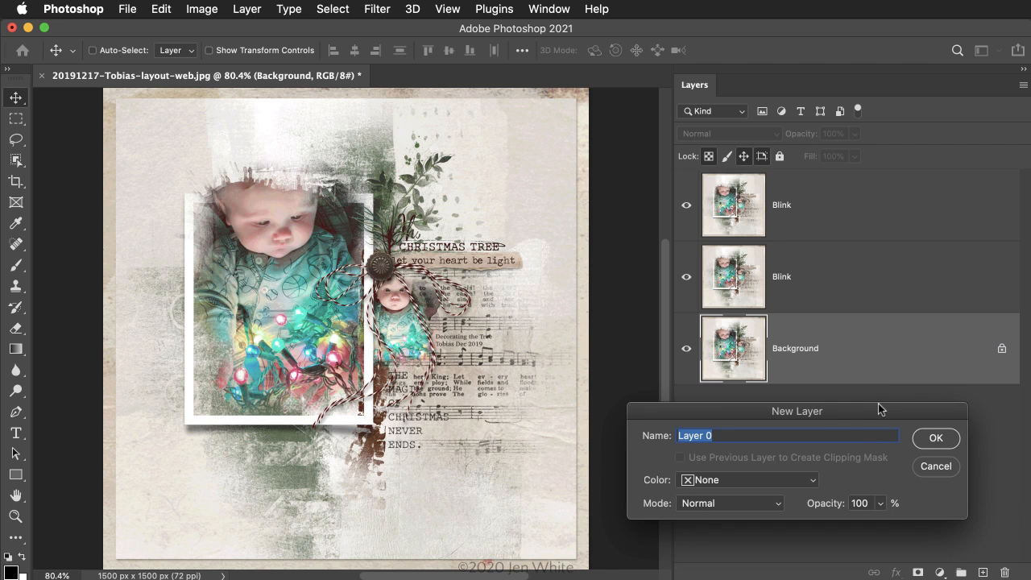
click(938, 443)
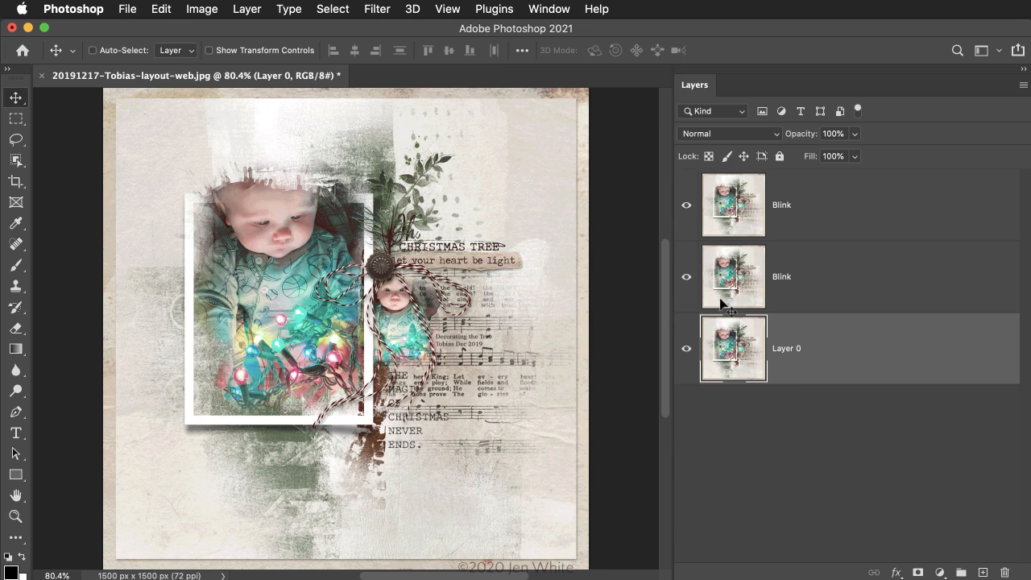
Step: Show the Timeline and create a frame animation for the layout
click(549, 9)
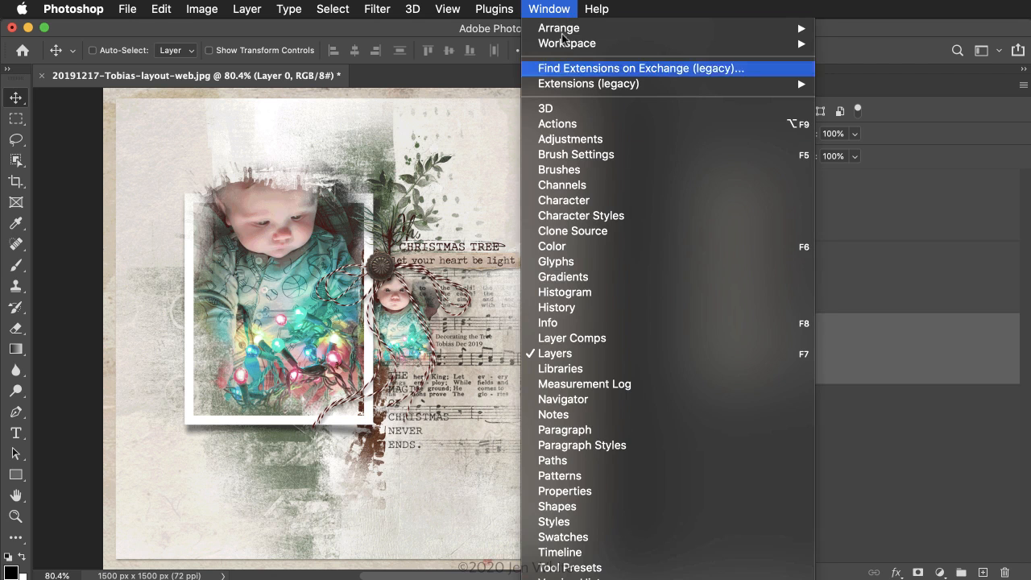
click(573, 554)
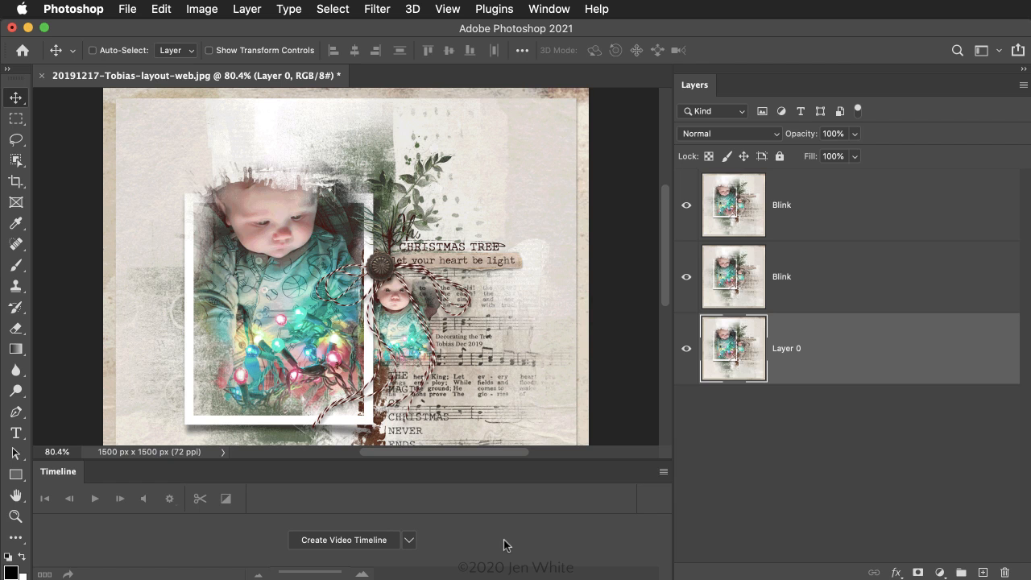
click(410, 540)
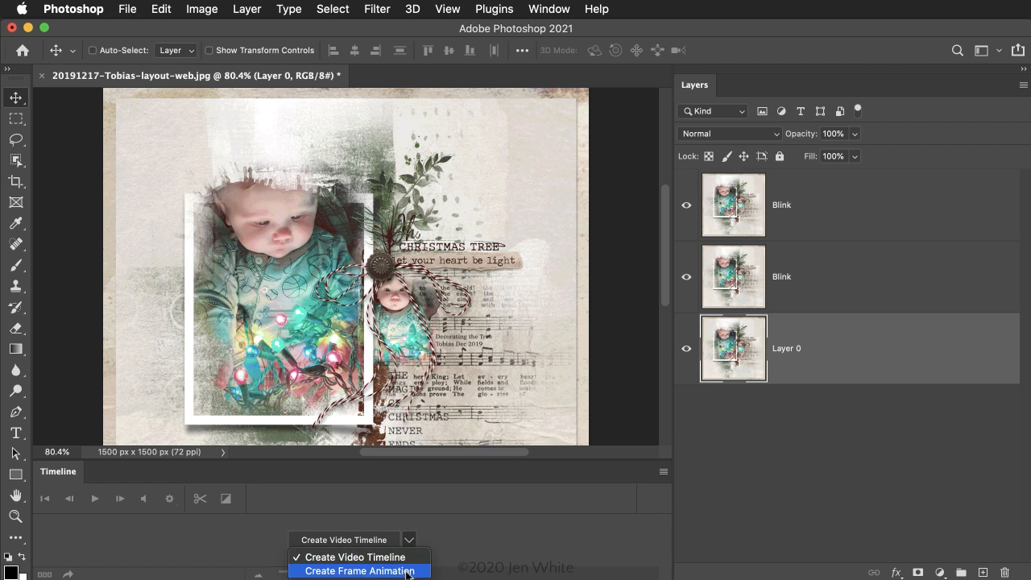
click(408, 572)
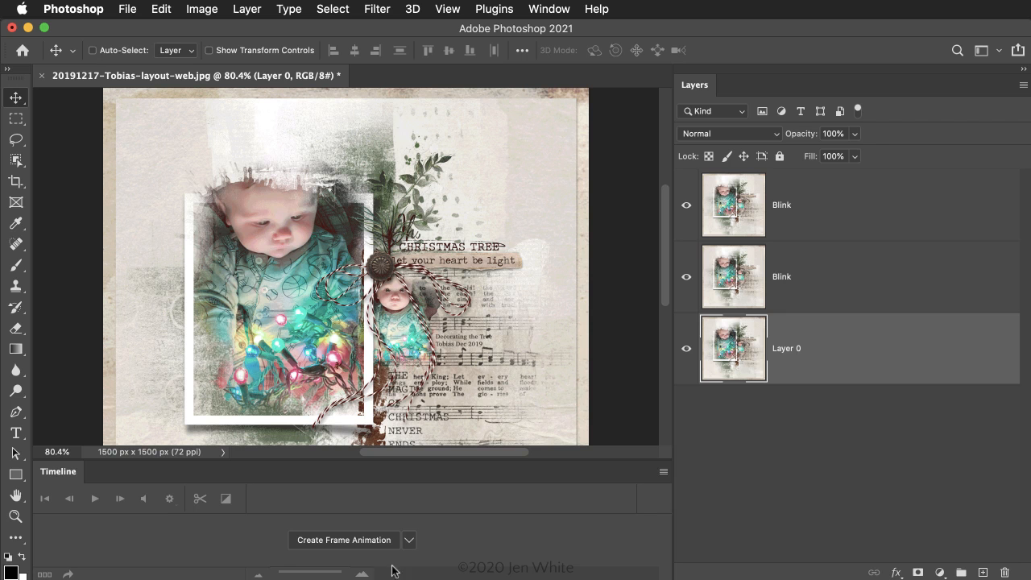
click(376, 542)
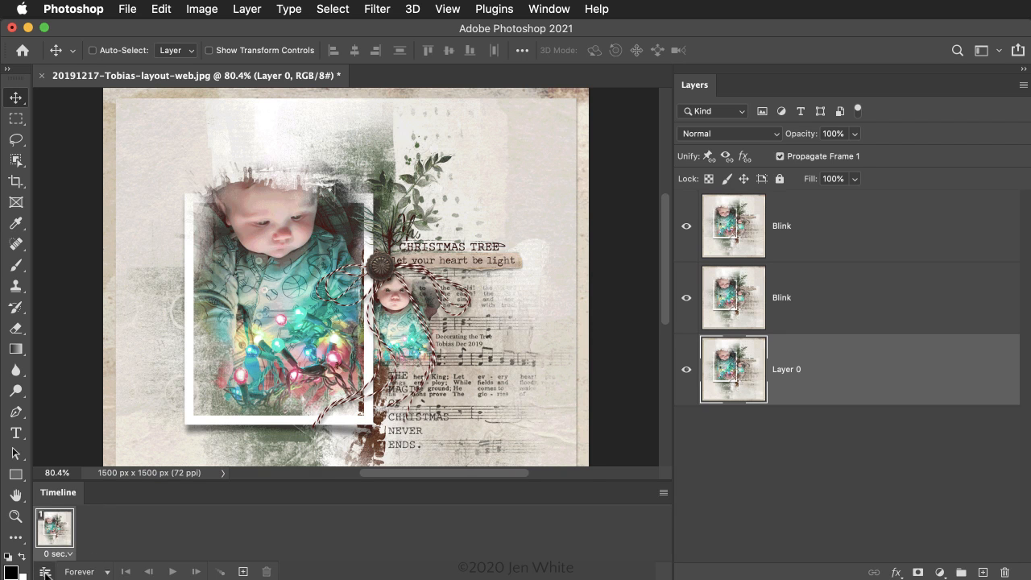
Step: Convert the frame animation to a video timeline and magnify its time scale to show half-second marks
click(46, 572)
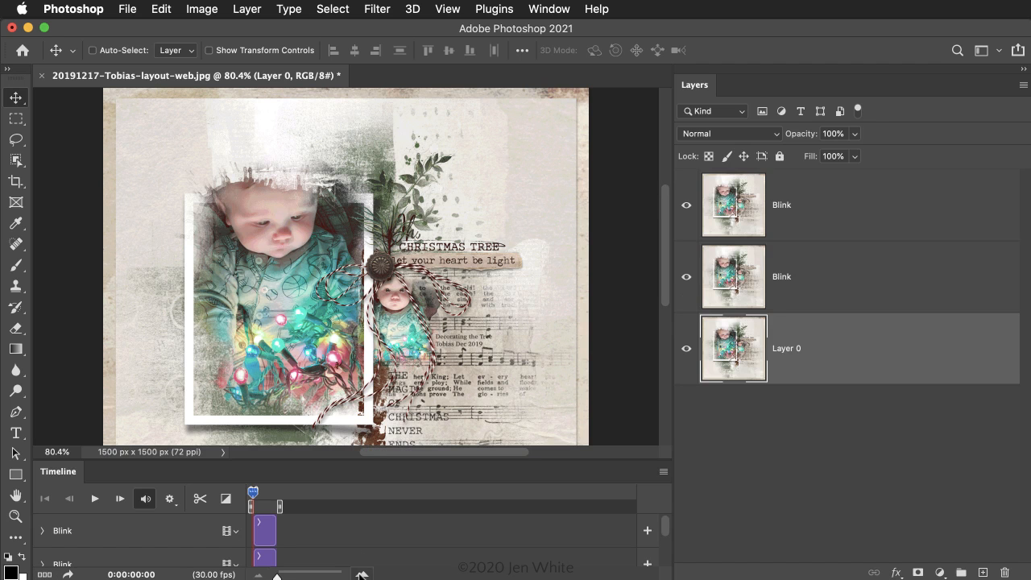
click(361, 574)
click(361, 574)
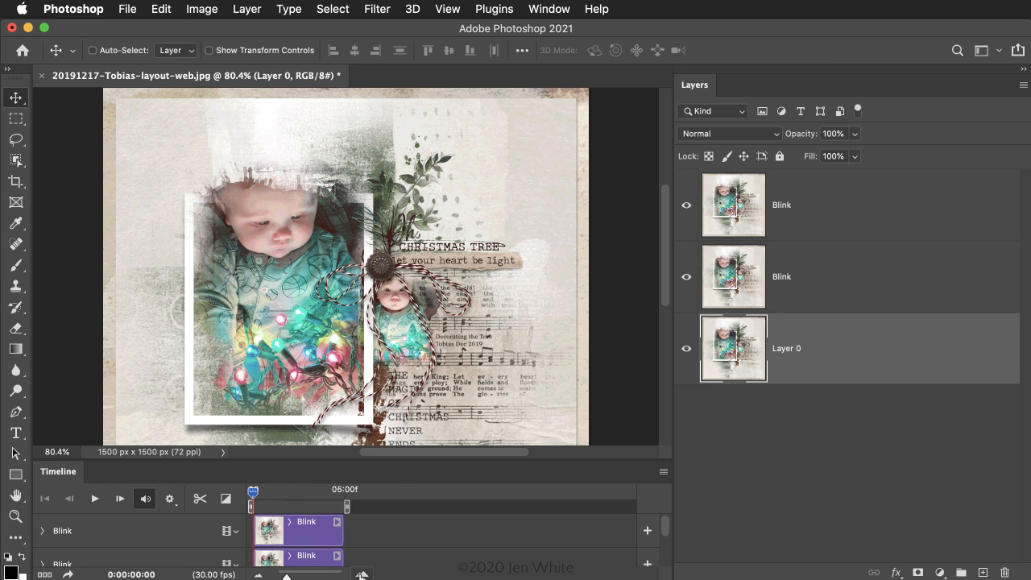
click(362, 573)
click(362, 573)
click(362, 574)
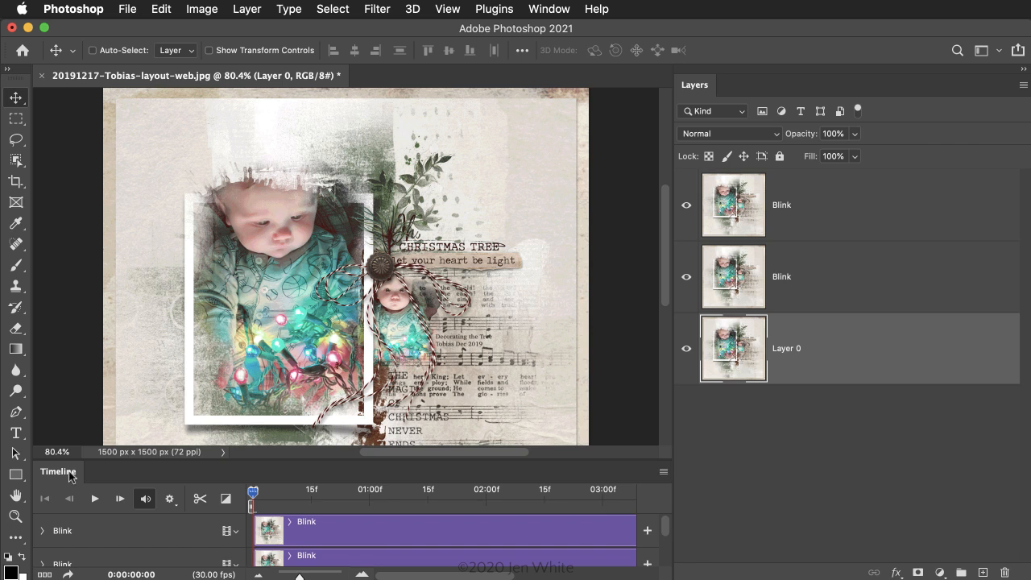
Step: Undock the Timeline and enlarge and reposition it so every layer track is visible over its full five seconds
drag(59, 478, 184, 256)
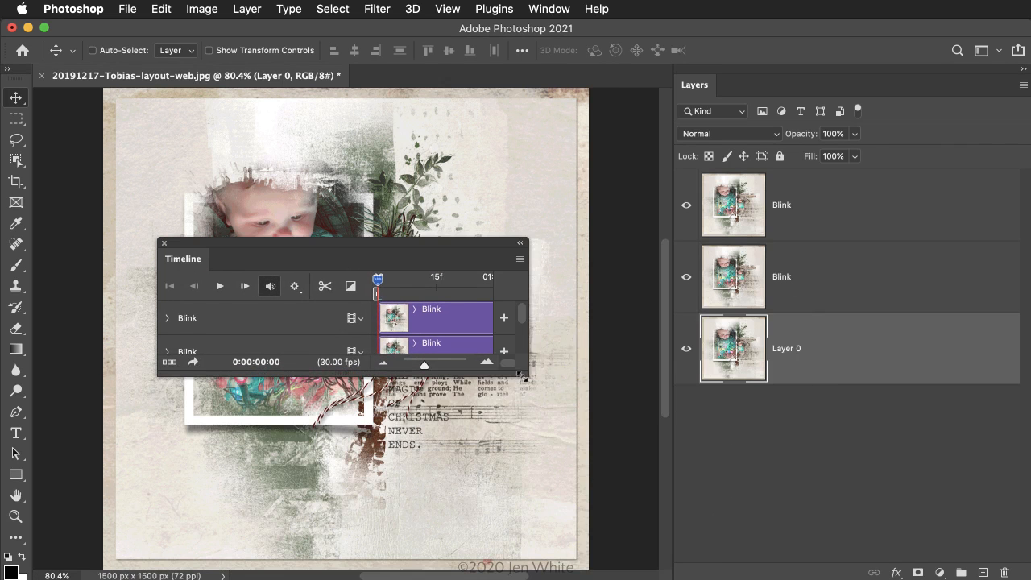
drag(528, 375, 1025, 498)
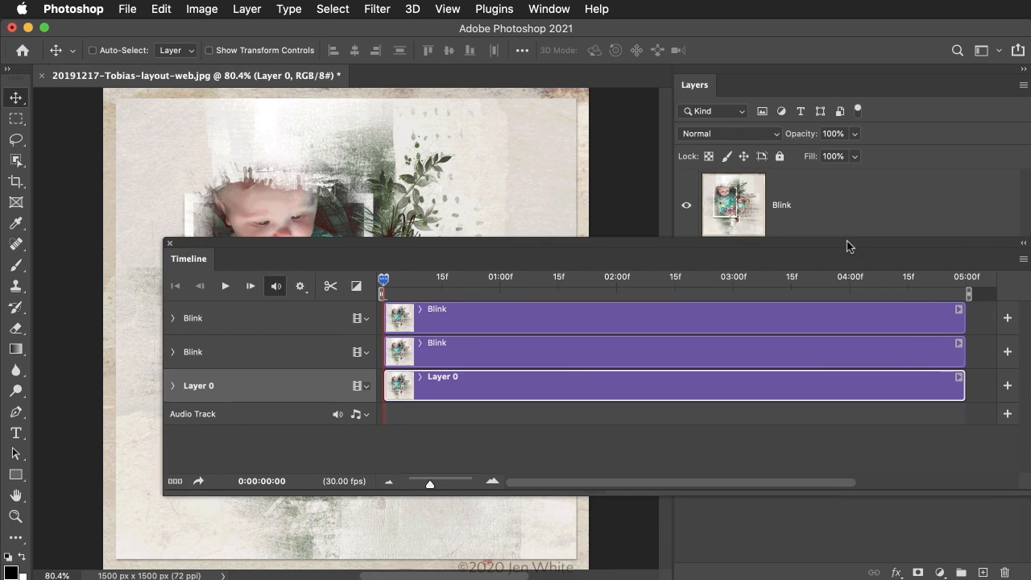
drag(847, 241, 724, 230)
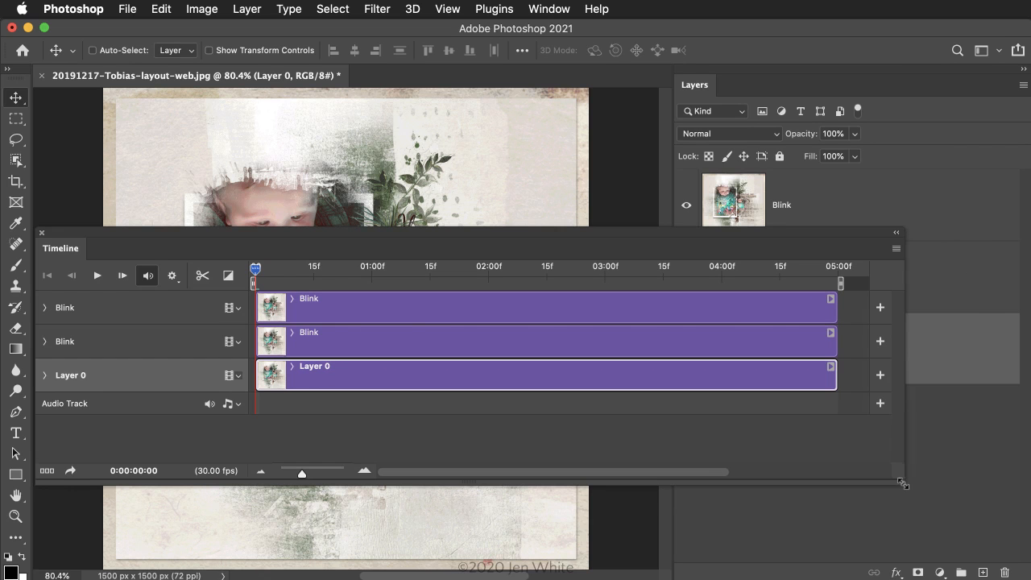
drag(903, 471, 991, 463)
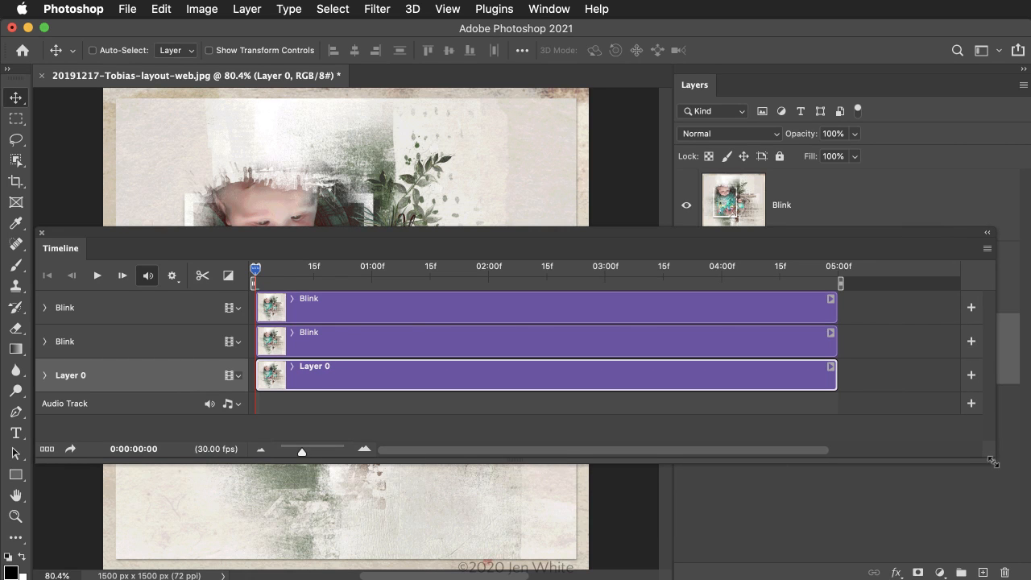
drag(873, 235, 888, 319)
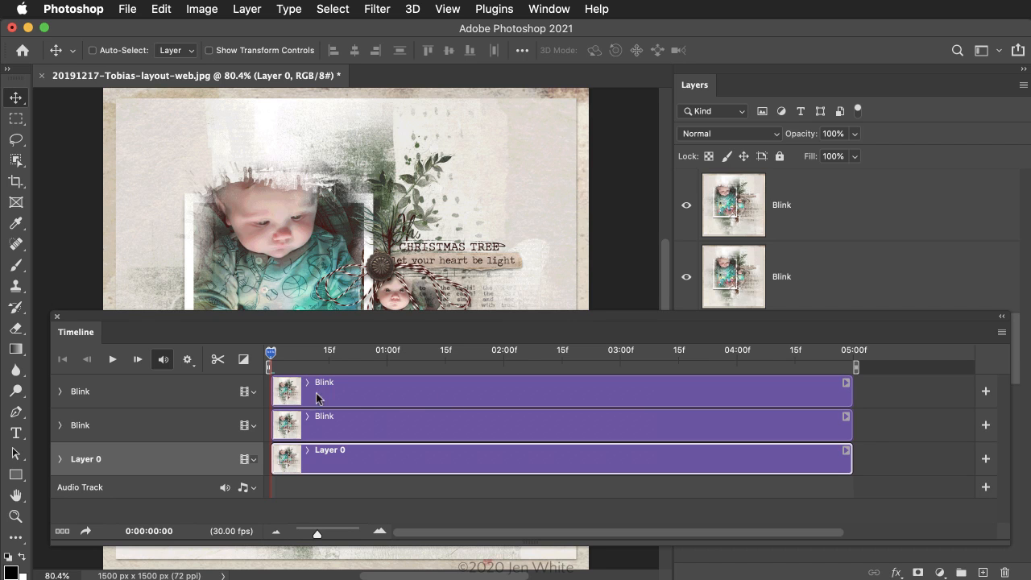
Step: Trim the upper Blink clip so it runs from about 01:00f to 01:15f
click(273, 395)
drag(273, 394, 385, 399)
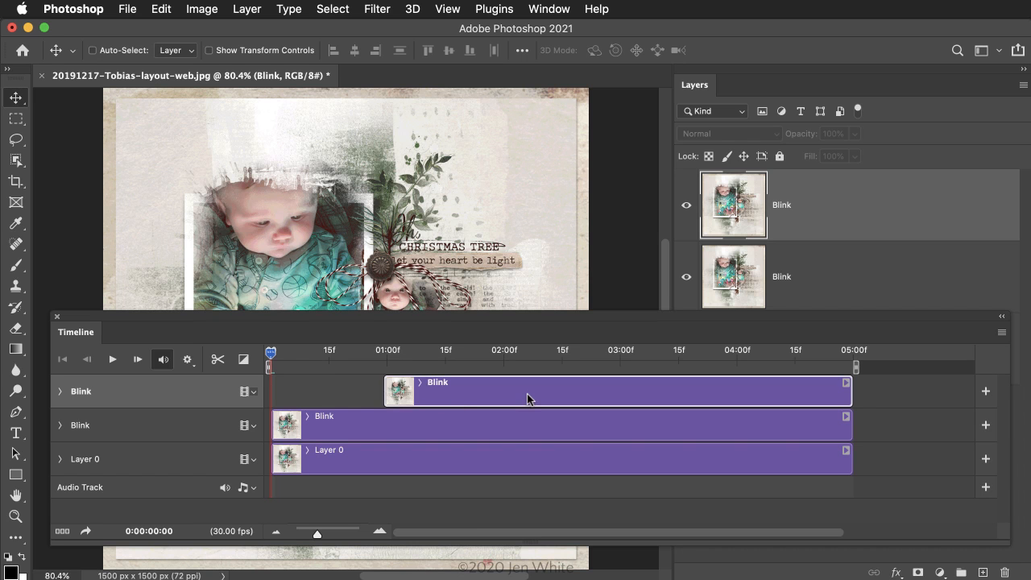
drag(851, 398, 448, 394)
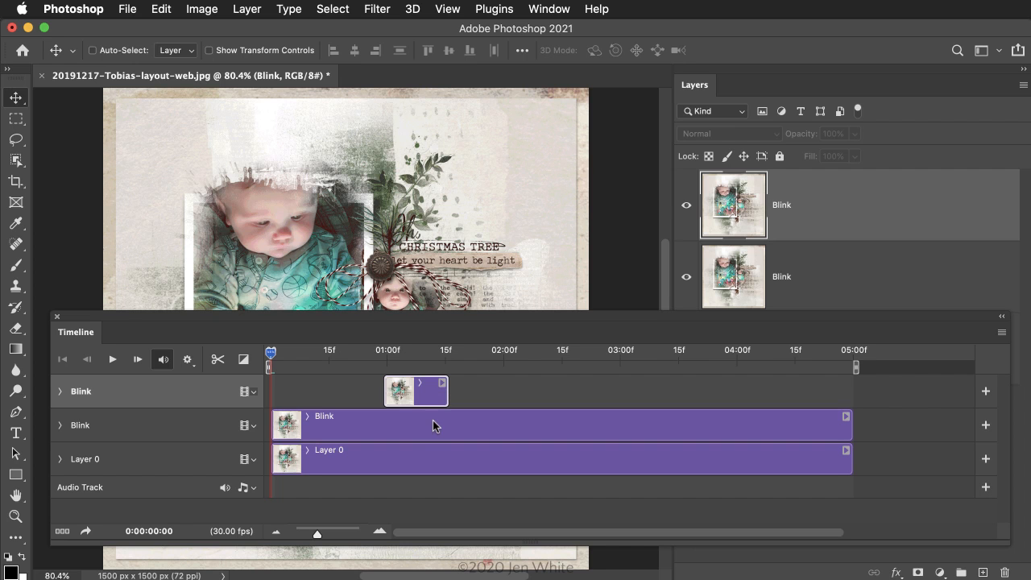
Step: Trim the lower Blink clip to run from about 15f to 01:15f, and end the Layer 0 clip at 01:15f
click(274, 426)
drag(274, 426, 331, 428)
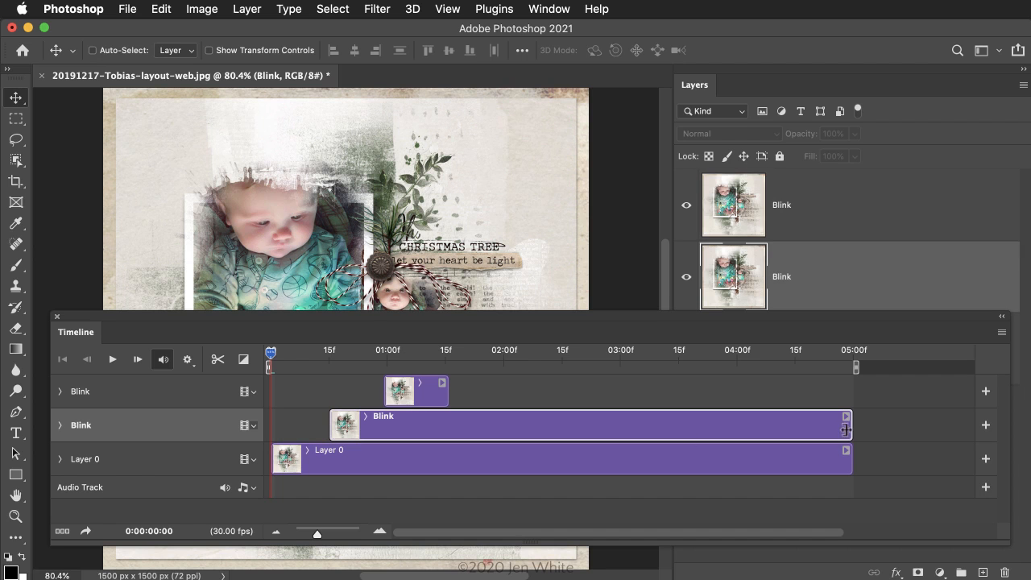
drag(850, 428, 449, 426)
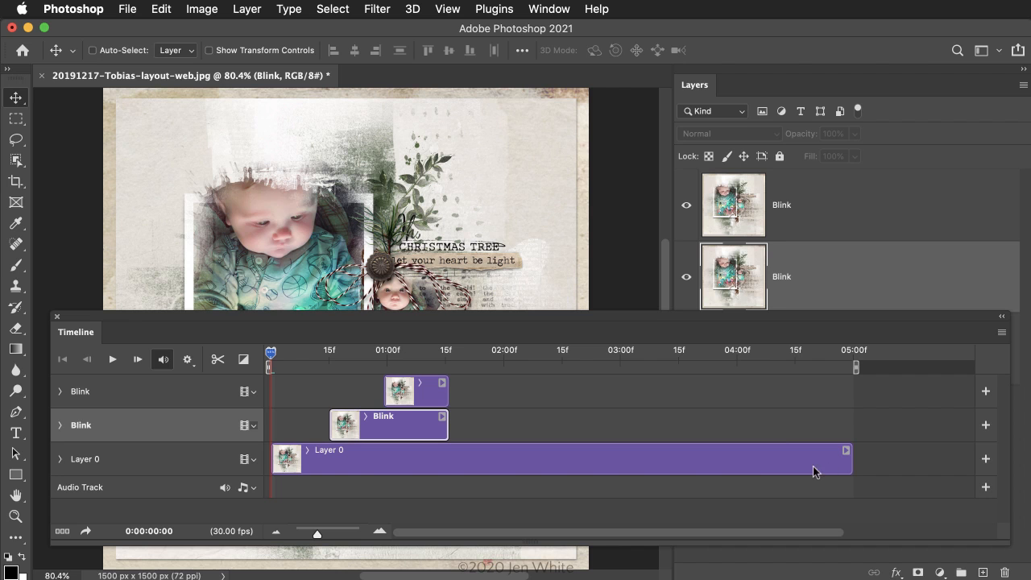
drag(851, 466, 453, 469)
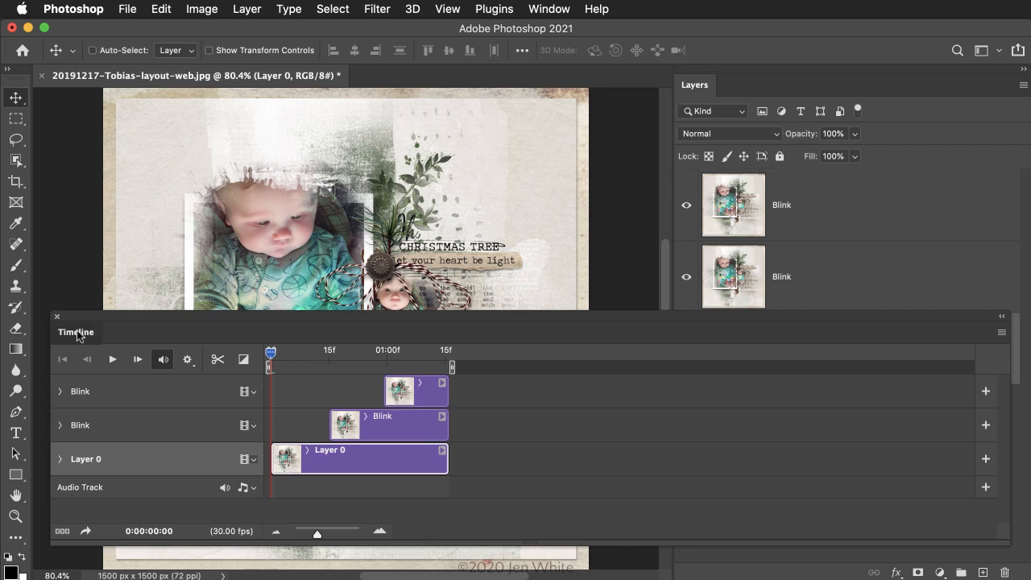
Step: Dock the Timeline below the document again and reduce its height to reveal more of the layout
drag(77, 344, 78, 577)
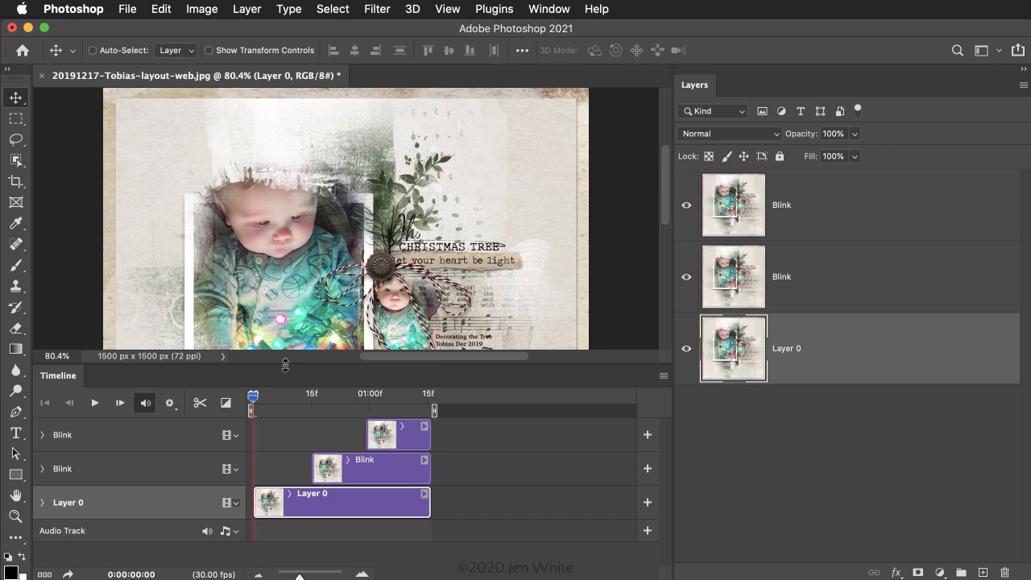
drag(283, 369, 266, 462)
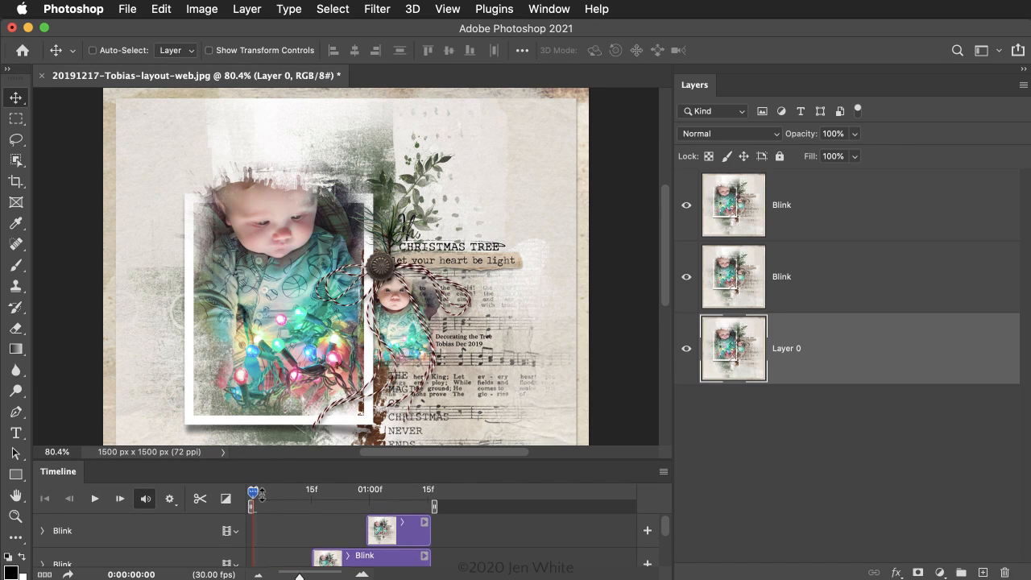
Step: Play the trimmed timeline animation to preview the blinking Christmas lights, then stop playback
click(94, 499)
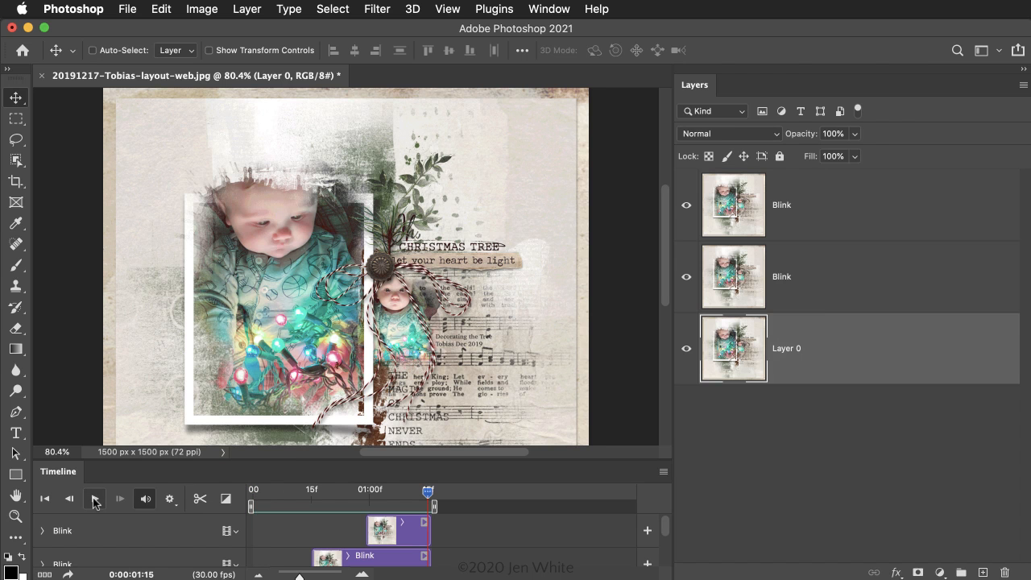
click(94, 500)
click(94, 500)
Step: Export the animation with Save for Web using the GIF 128 Dithered preset, and save the GIF to the Desktop
key(super)
key(super+alt+shift+s)
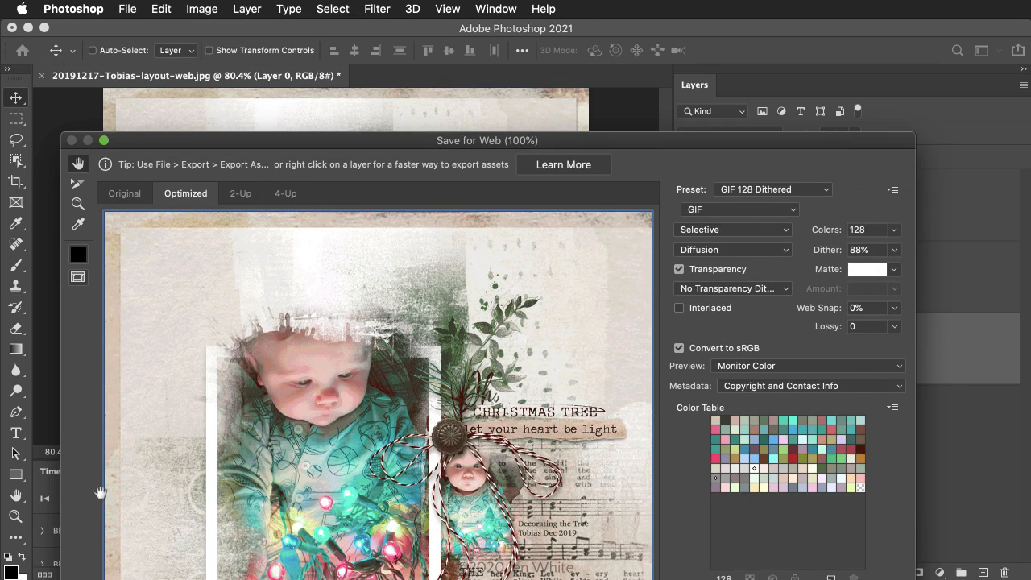
drag(438, 149, 469, 36)
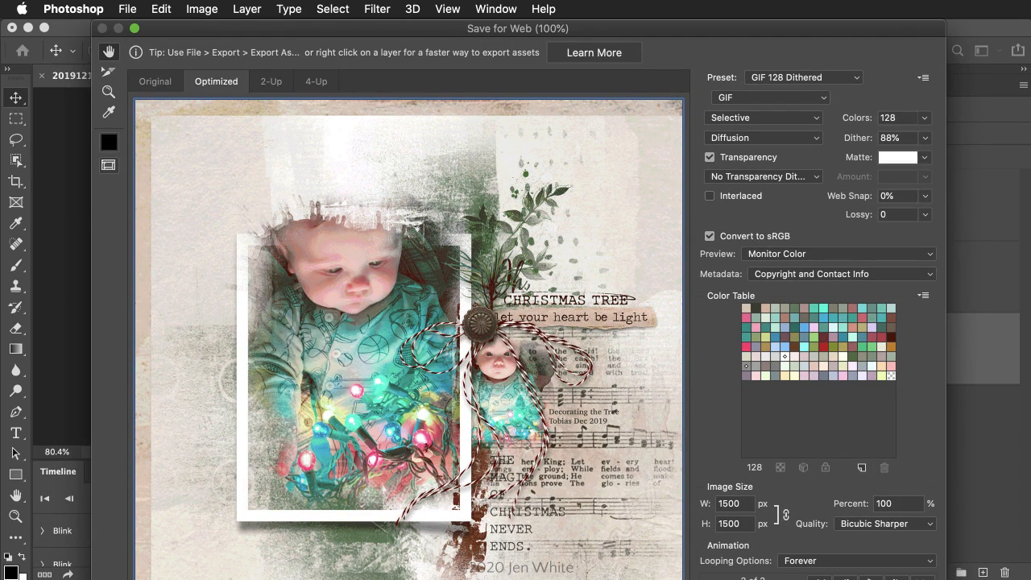
click(789, 78)
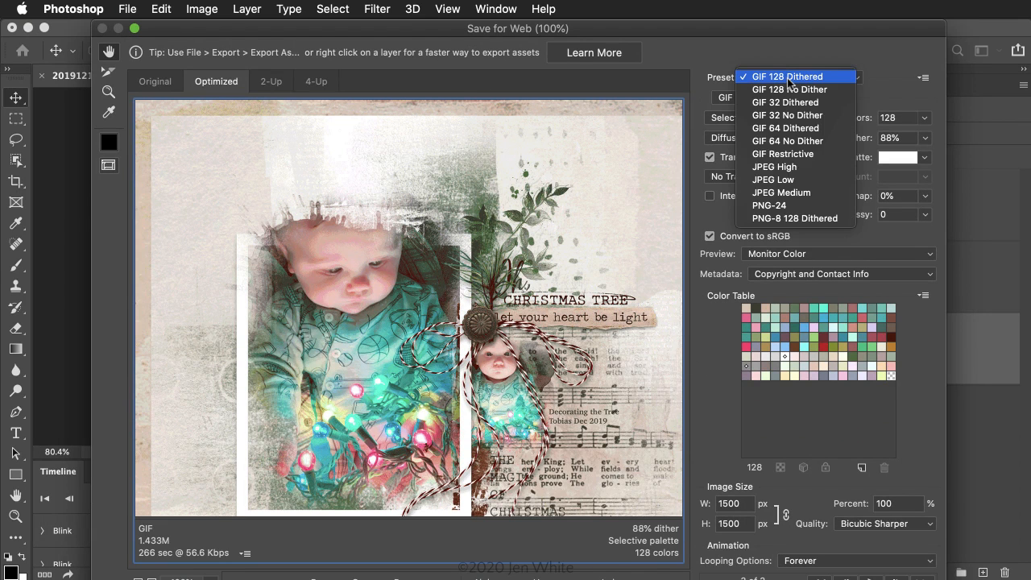
click(789, 78)
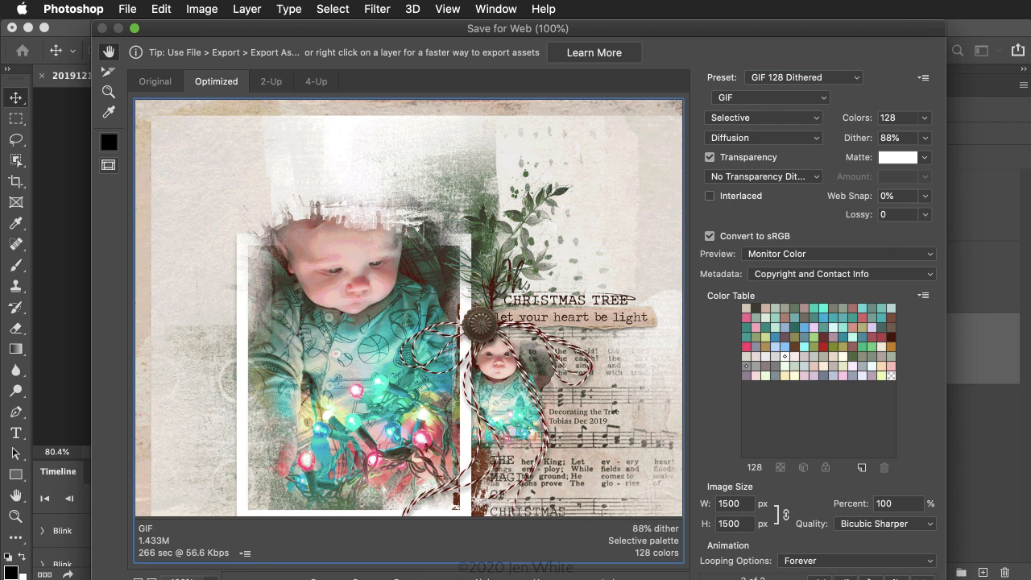
key(Return)
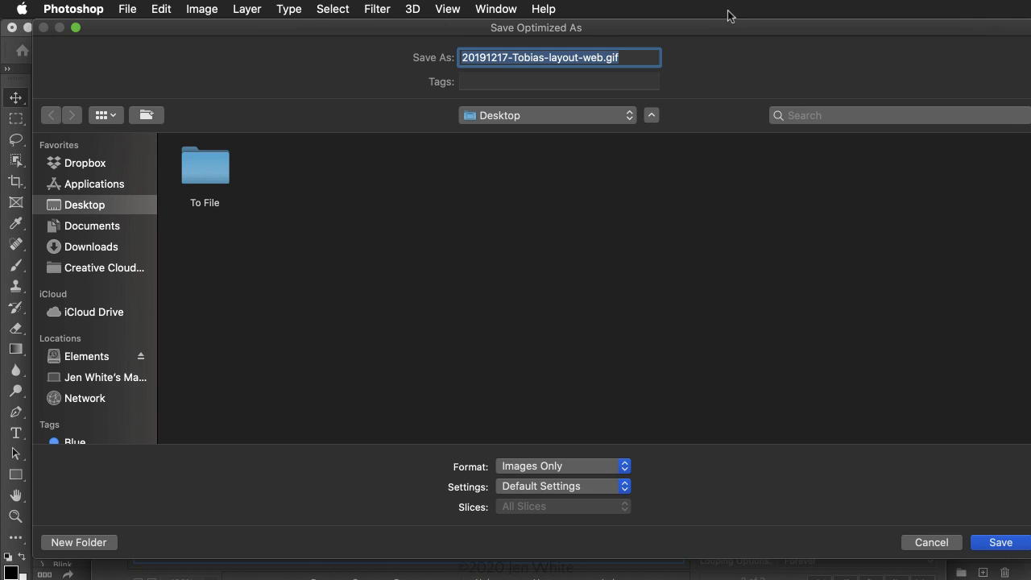
click(1009, 546)
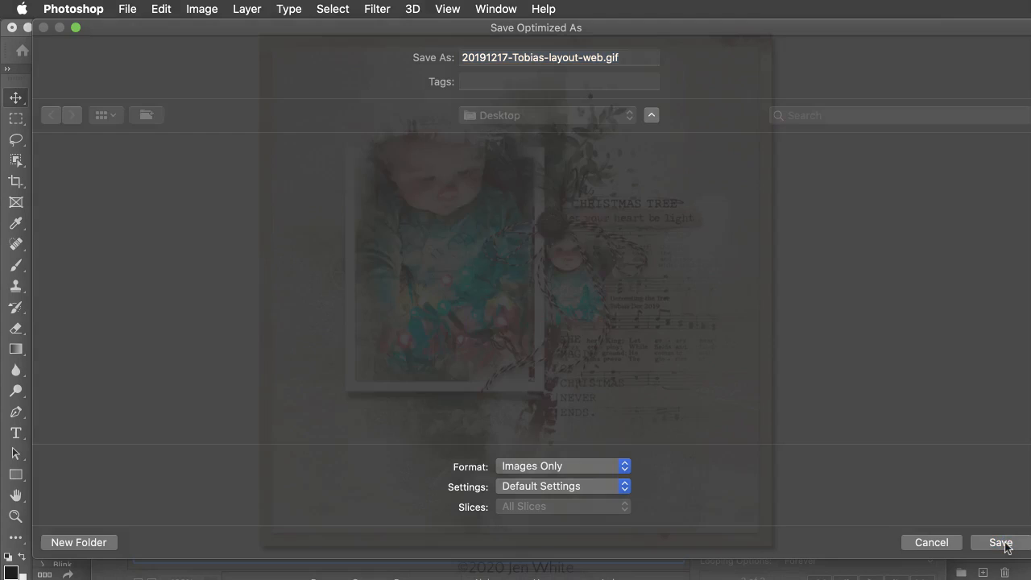